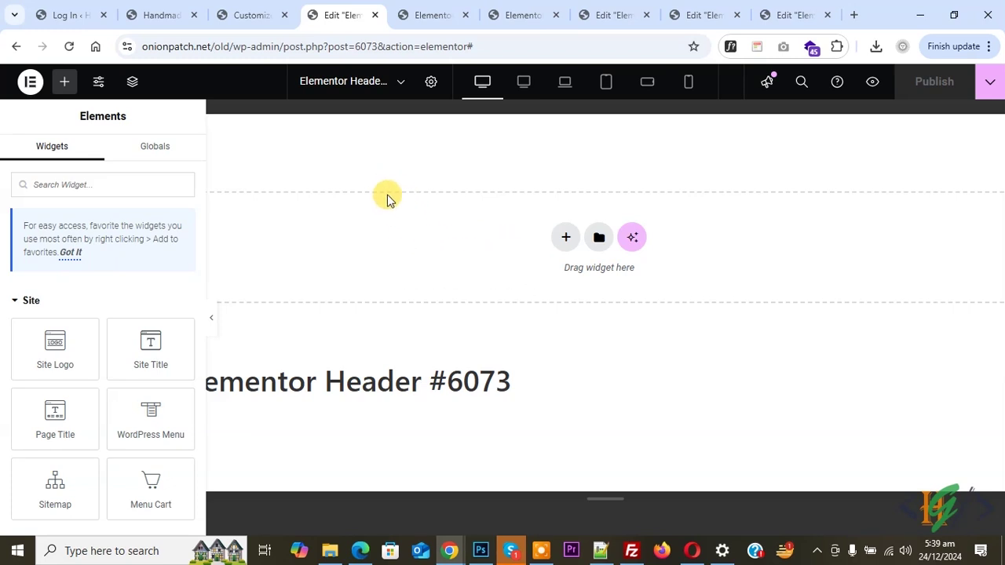
# Add a Flexbox container with a two-column structure, then delete its right column.
pyautogui.click(563, 240)
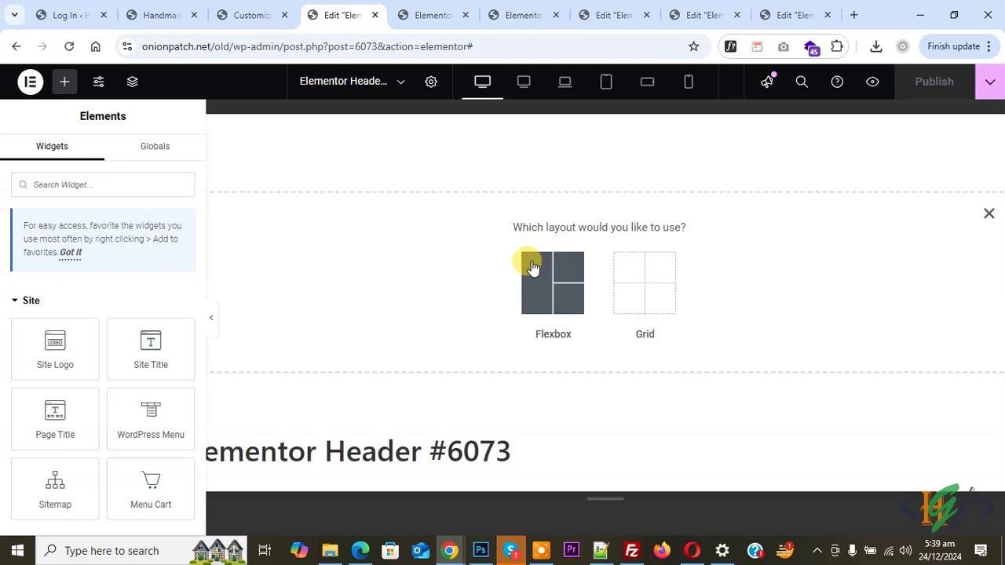
pyautogui.click(557, 285)
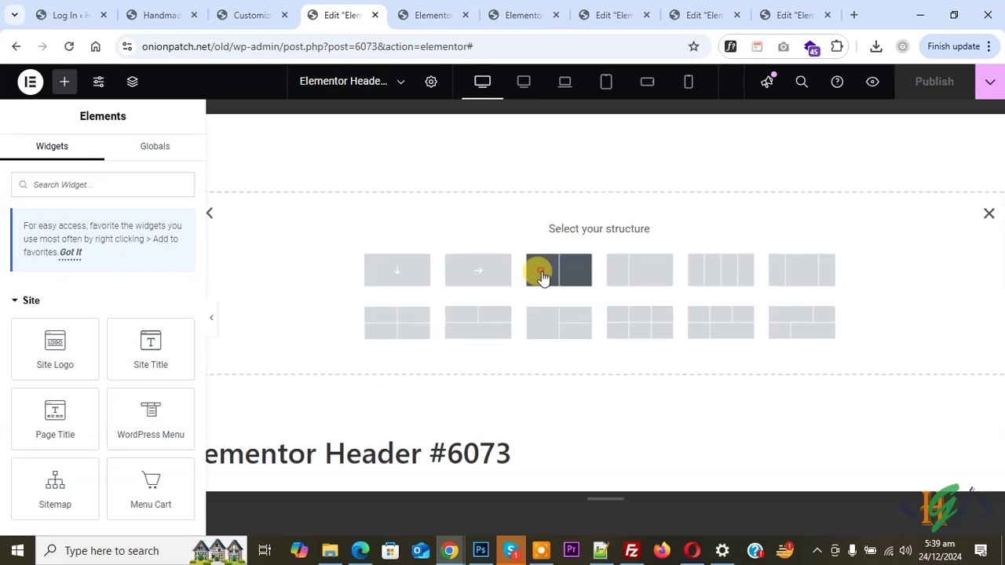
pyautogui.click(542, 276)
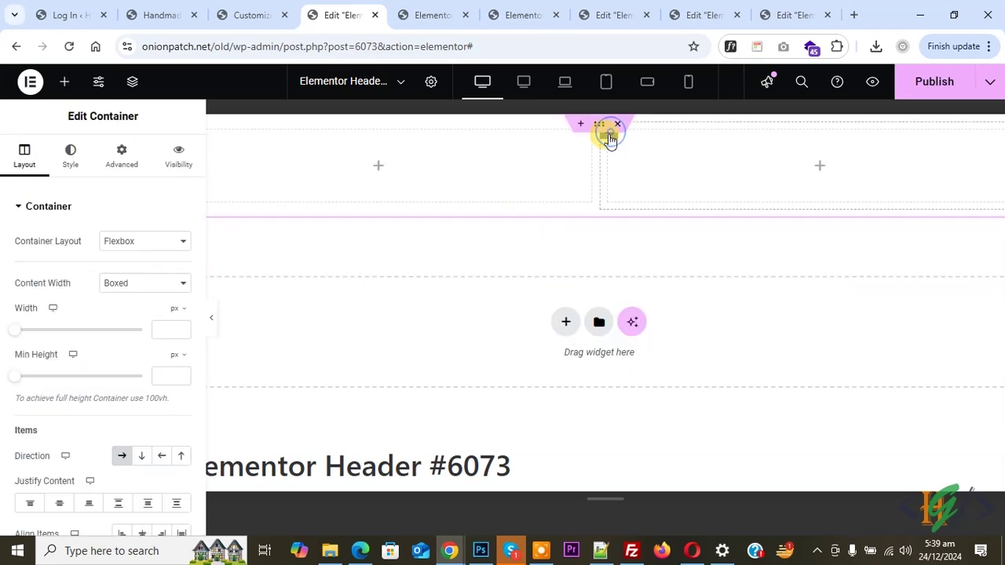
pyautogui.rightClick(610, 139)
pyautogui.click(647, 495)
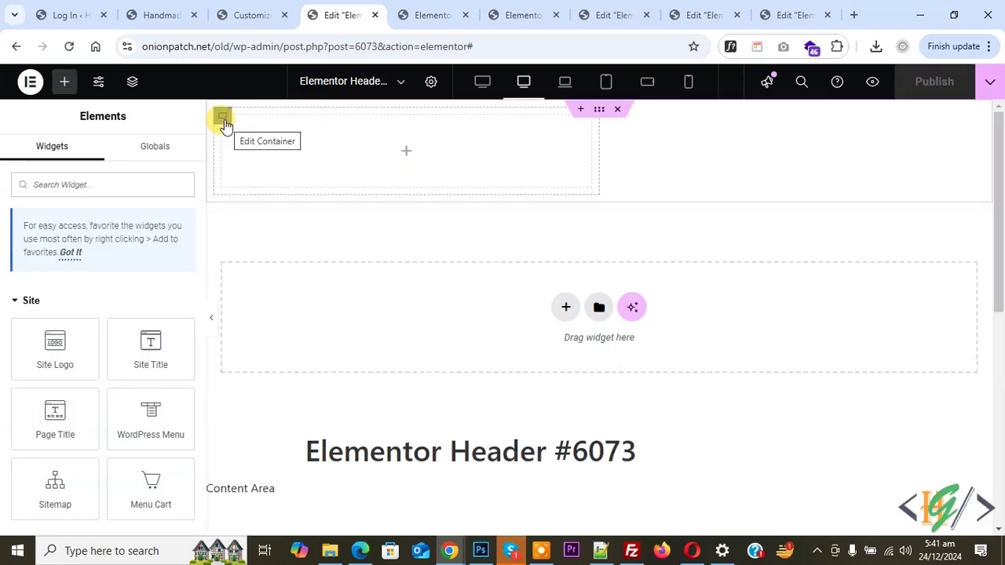
# Set the inner container to 100% width and the outer to Full Width, 100 vh minimum height.
pyautogui.click(223, 122)
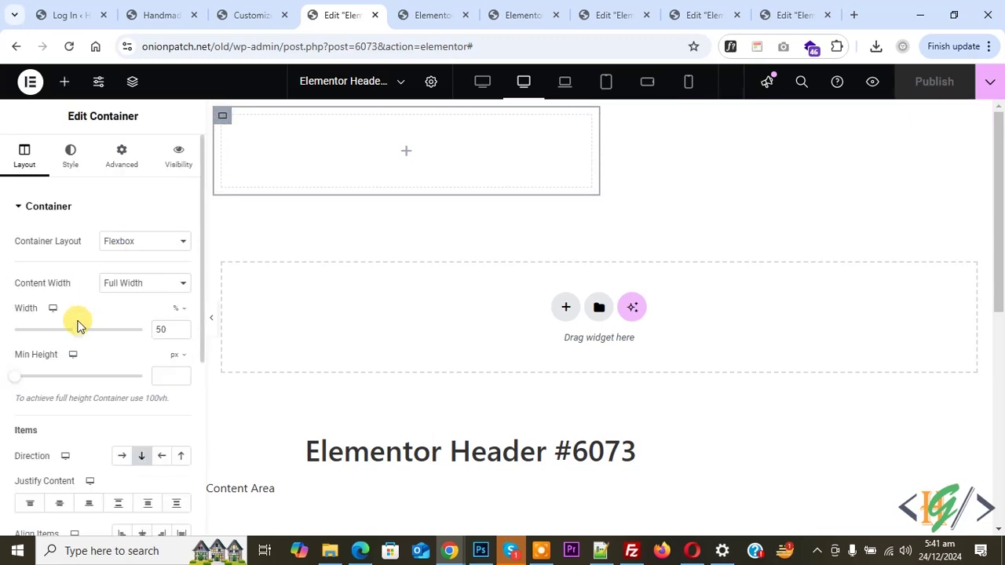
pyautogui.moveTo(69, 334); pyautogui.dragTo(157, 332)
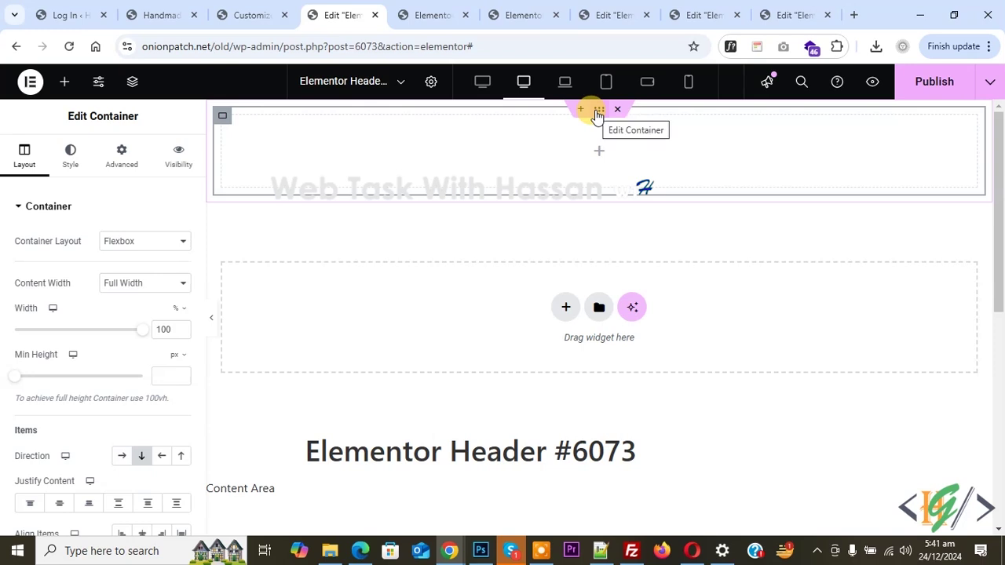
pyautogui.click(598, 112)
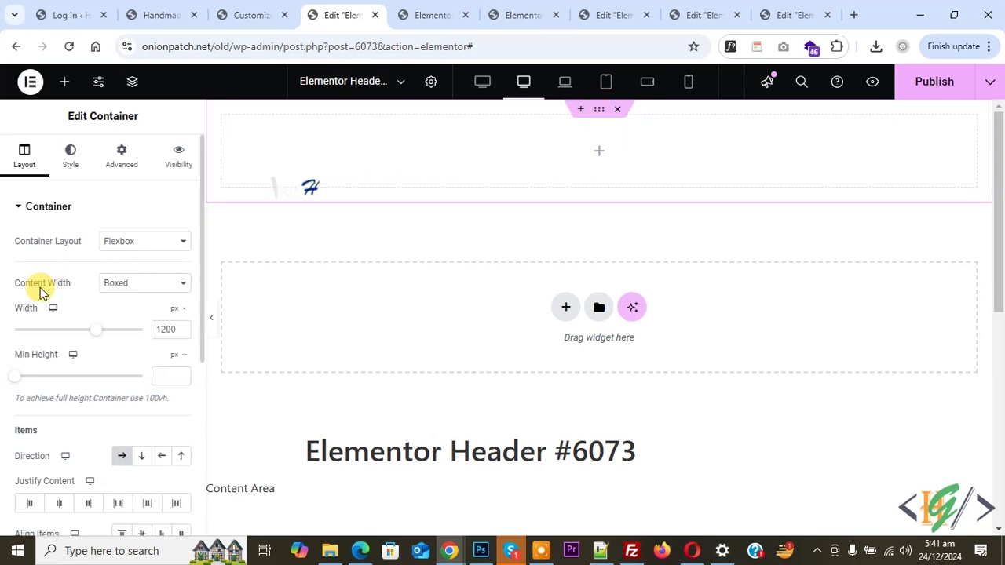
pyautogui.click(135, 286)
pyautogui.click(126, 320)
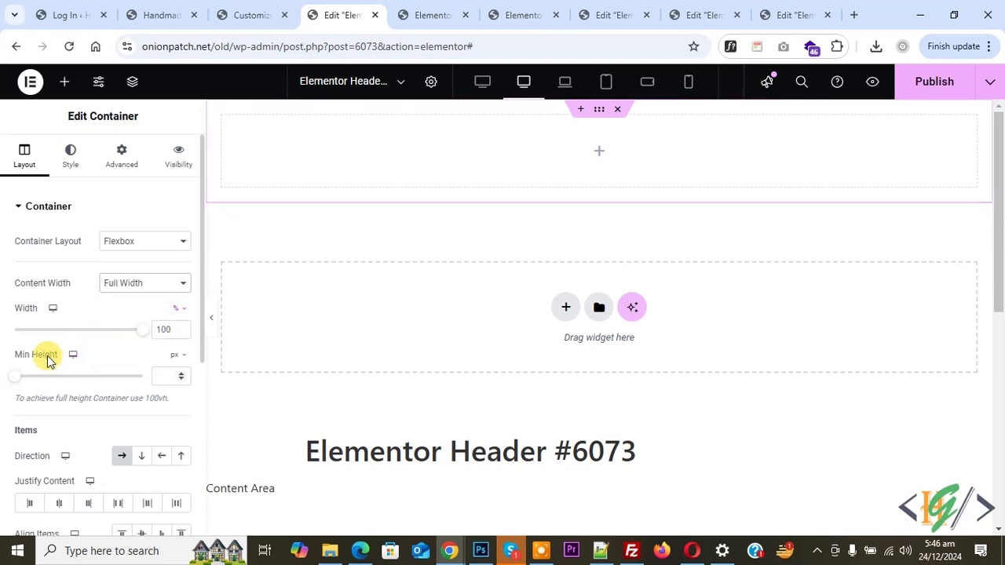
pyautogui.click(178, 363)
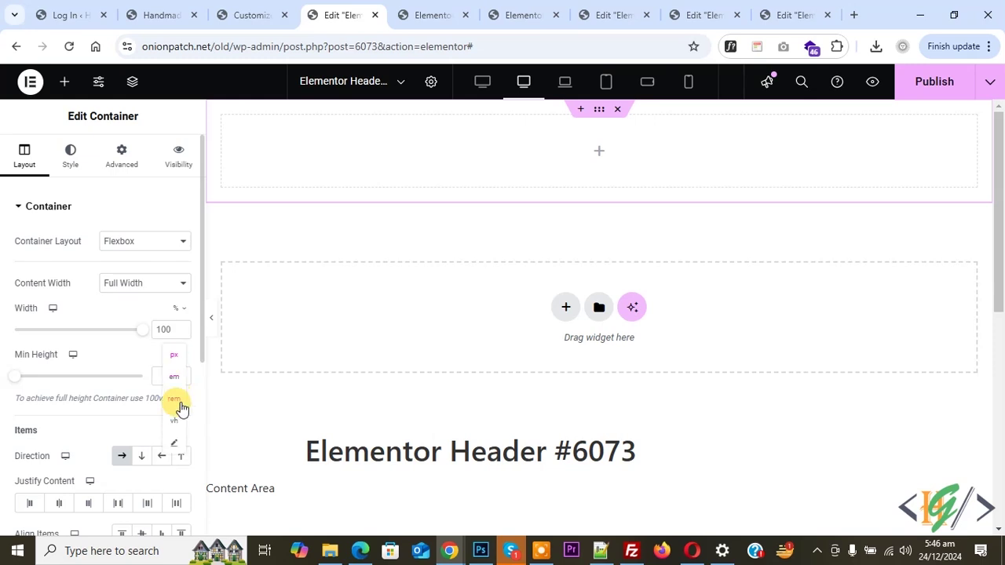
pyautogui.click(168, 425)
pyautogui.moveTo(23, 382); pyautogui.dragTo(173, 390)
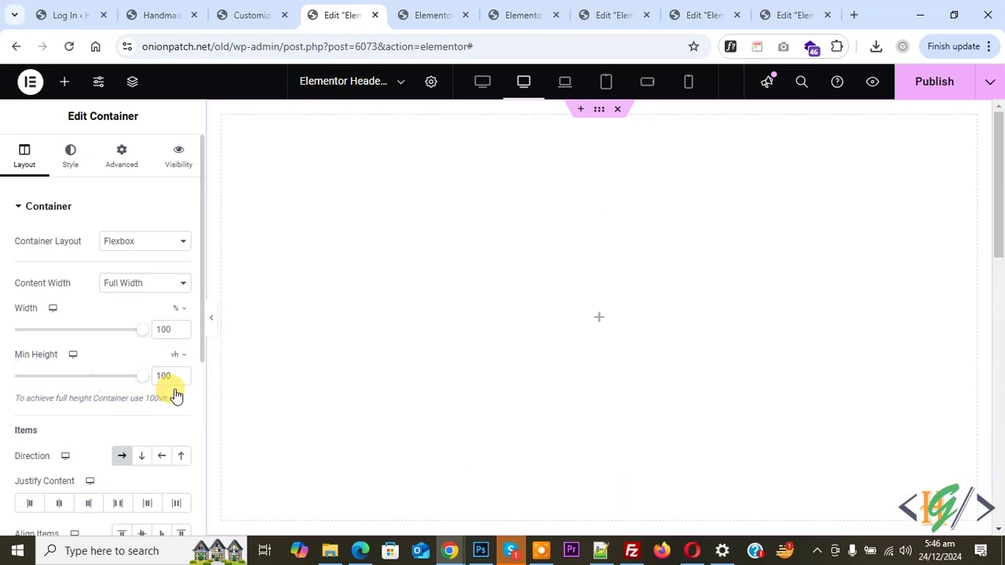
# Give the header container a Classic background in dark grey #494242.
pyautogui.click(67, 153)
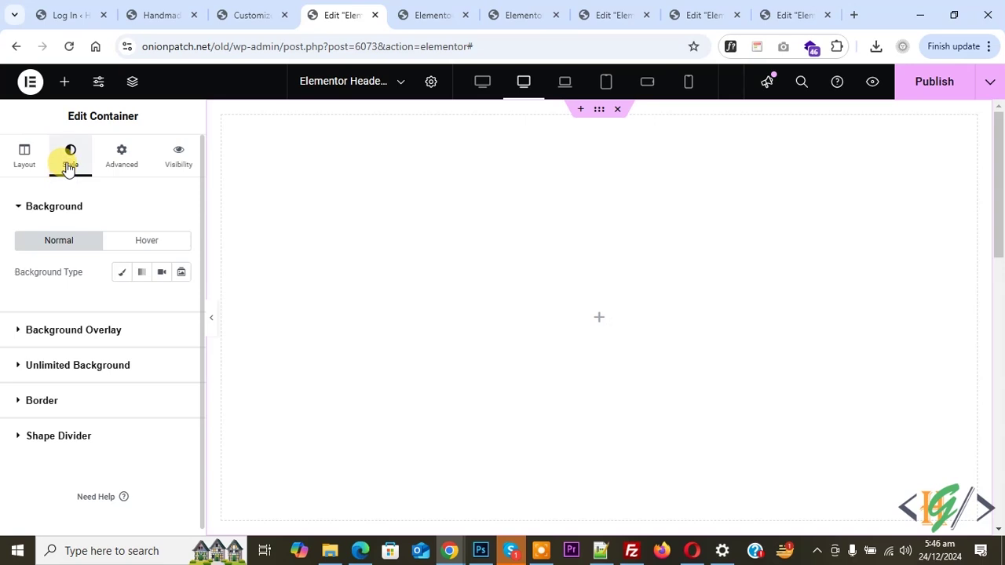
pyautogui.click(123, 272)
pyautogui.click(182, 302)
pyautogui.click(108, 194)
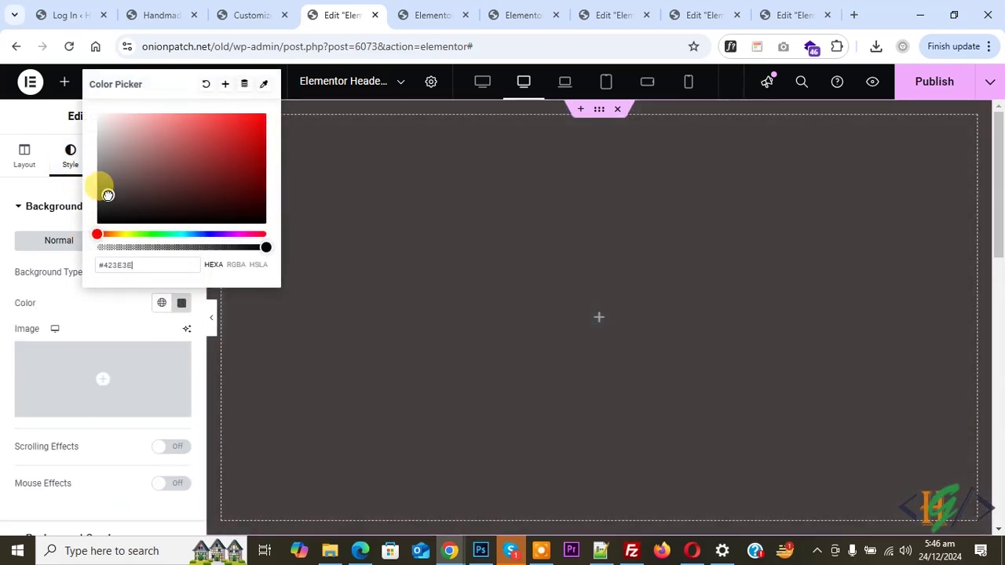
pyautogui.moveTo(107, 192); pyautogui.dragTo(113, 192)
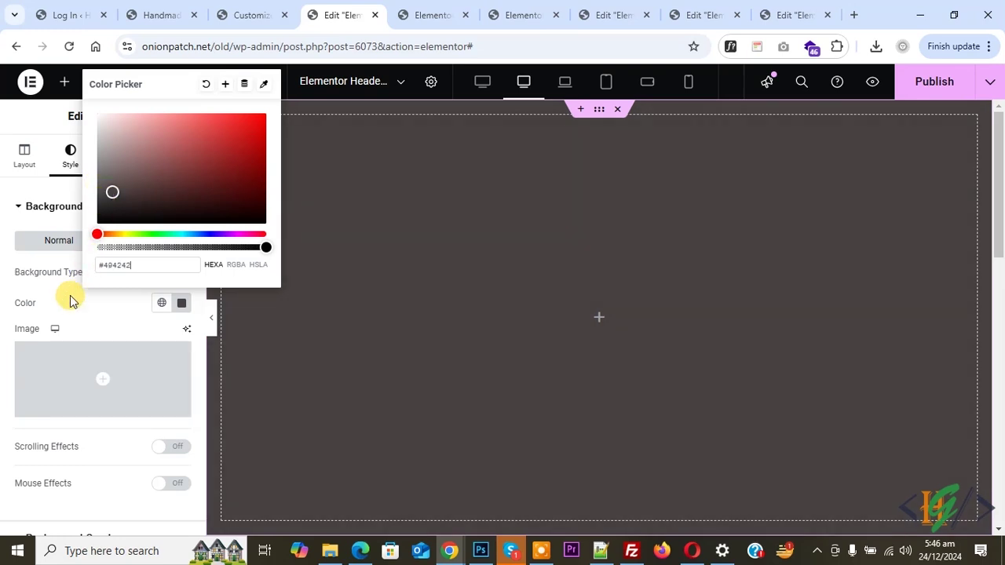
pyautogui.click(24, 159)
pyautogui.click(24, 161)
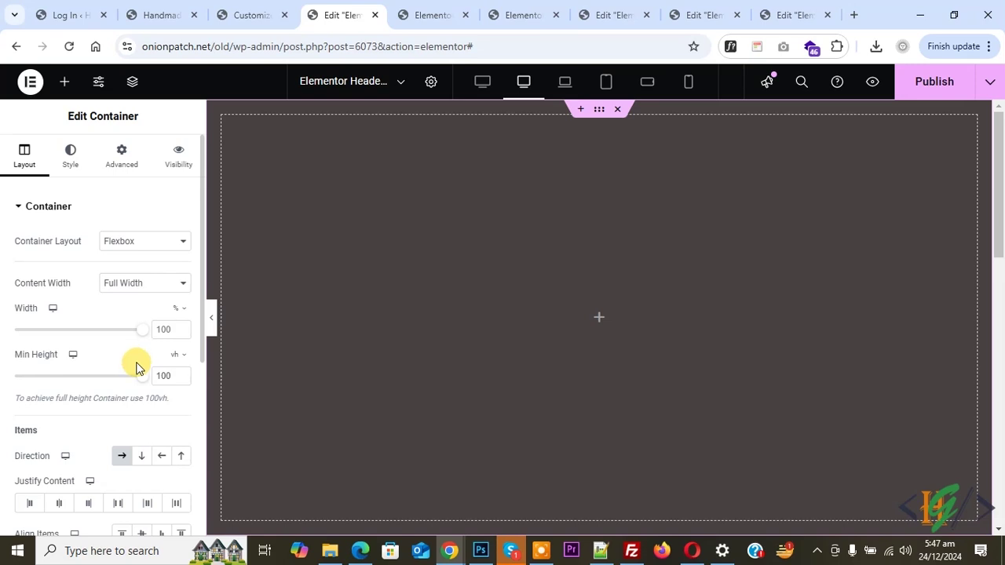
pyautogui.click(600, 319)
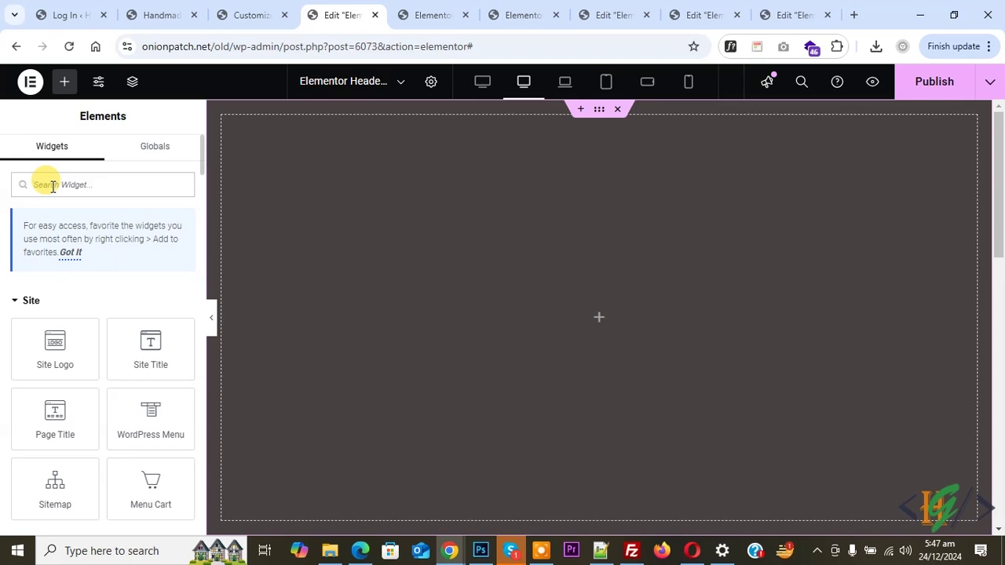
# Add an Image widget showing the clapperboard image images.jpg at Full resolution.
pyautogui.click(53, 185)
pyautogui.write('image')
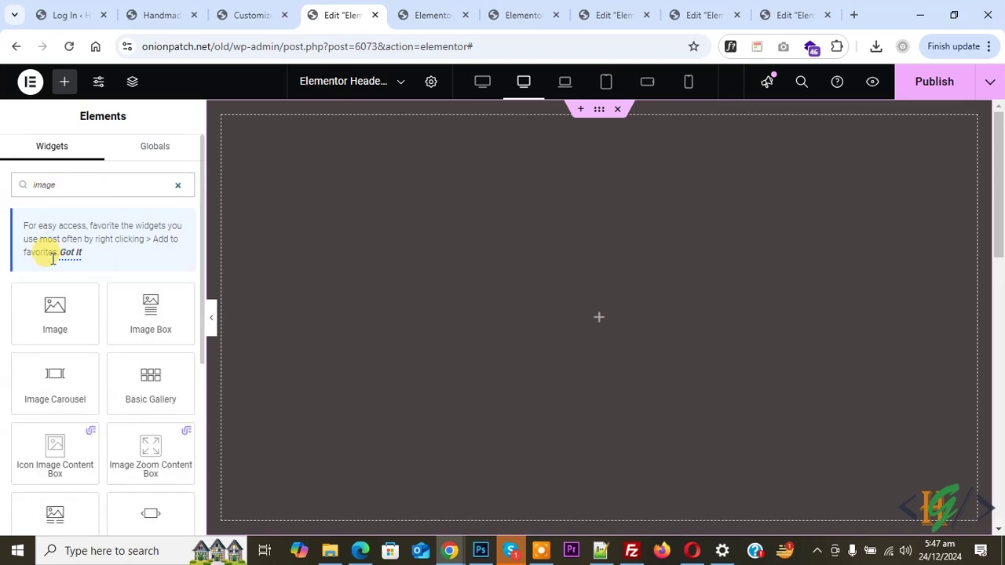
pyautogui.moveTo(50, 314); pyautogui.dragTo(408, 325)
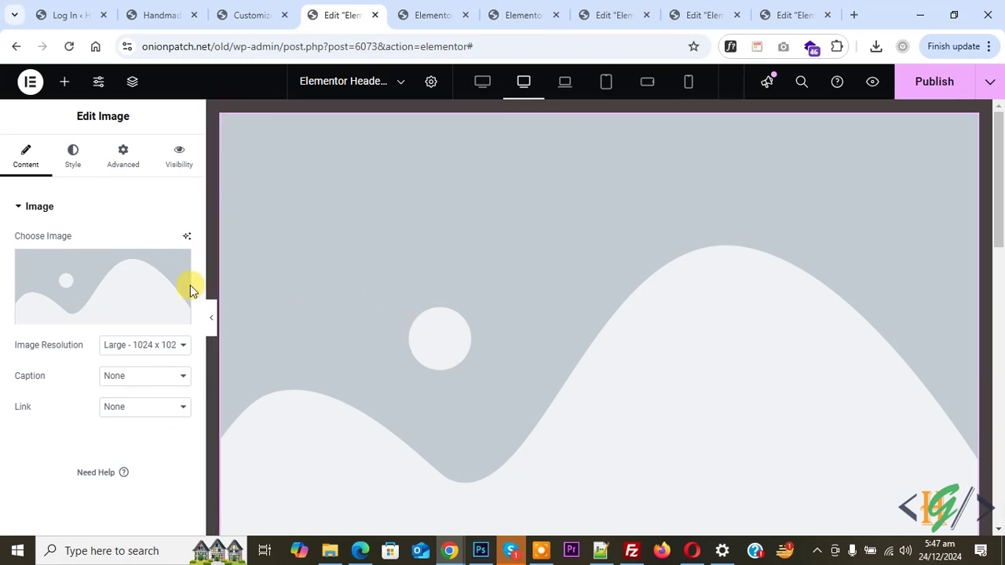
pyautogui.click(127, 347)
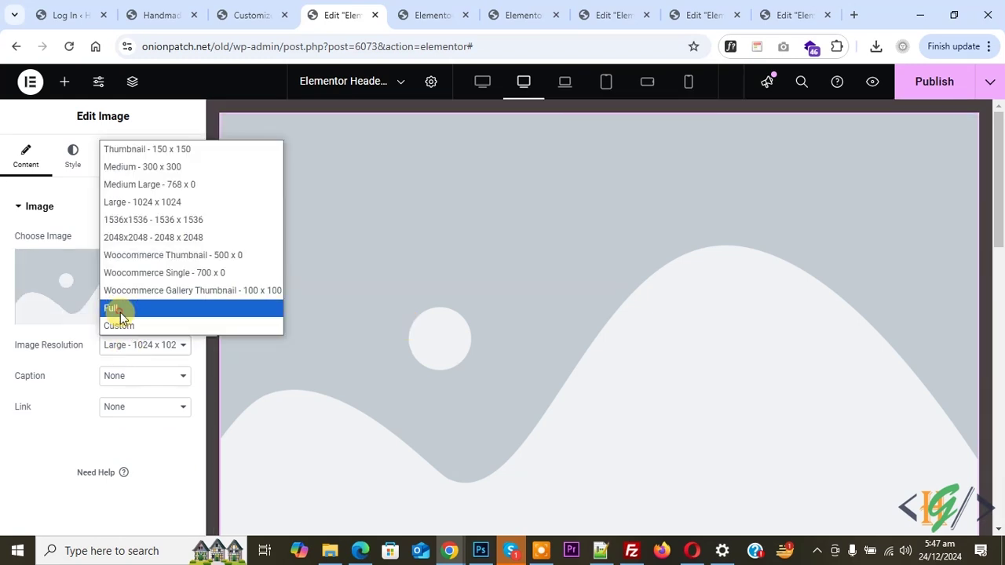
pyautogui.click(118, 309)
pyautogui.click(95, 314)
pyautogui.click(285, 232)
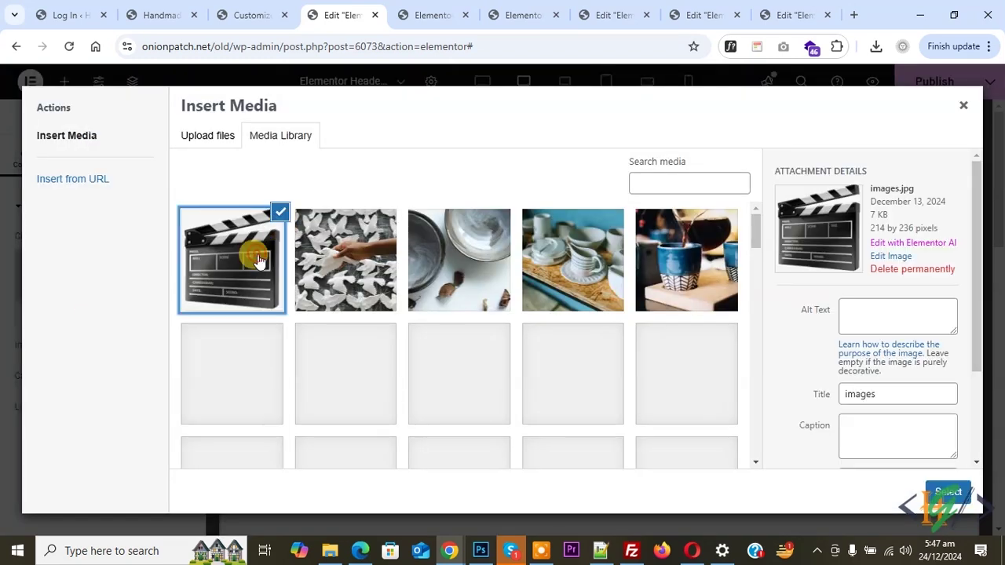
pyautogui.click(948, 492)
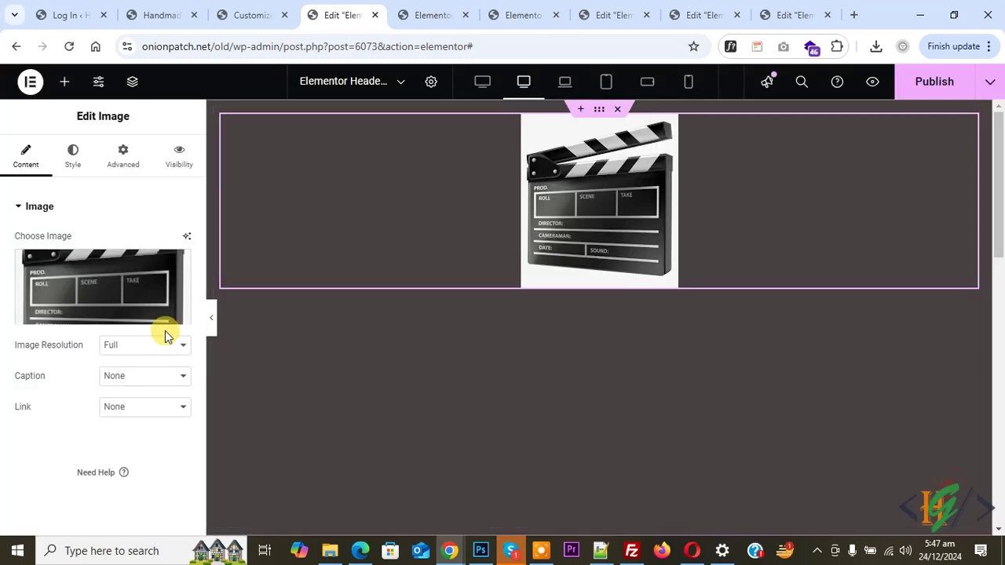
# Align the clapperboard logo left and shrink it to 10% width.
pyautogui.click(71, 161)
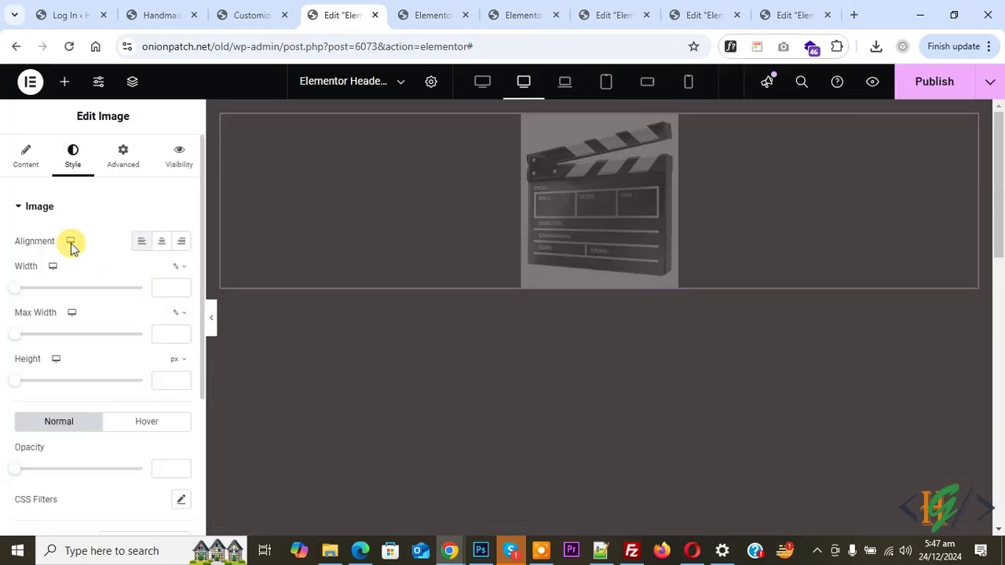
pyautogui.click(139, 243)
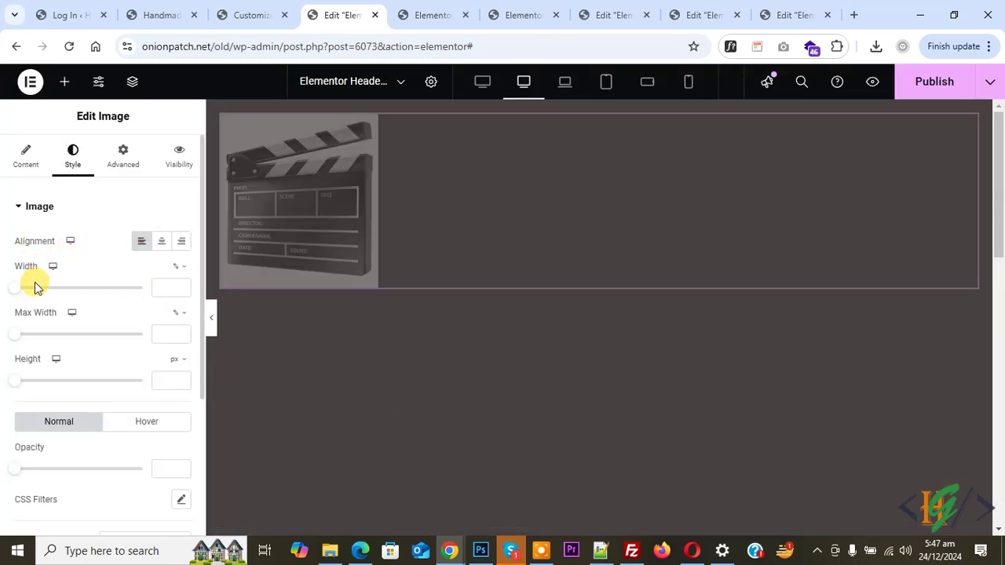
pyautogui.moveTo(13, 294)
pyautogui.mouseDown()
pyautogui.moveTo(47, 291)
pyautogui.moveTo(27, 288)
pyautogui.mouseUp()
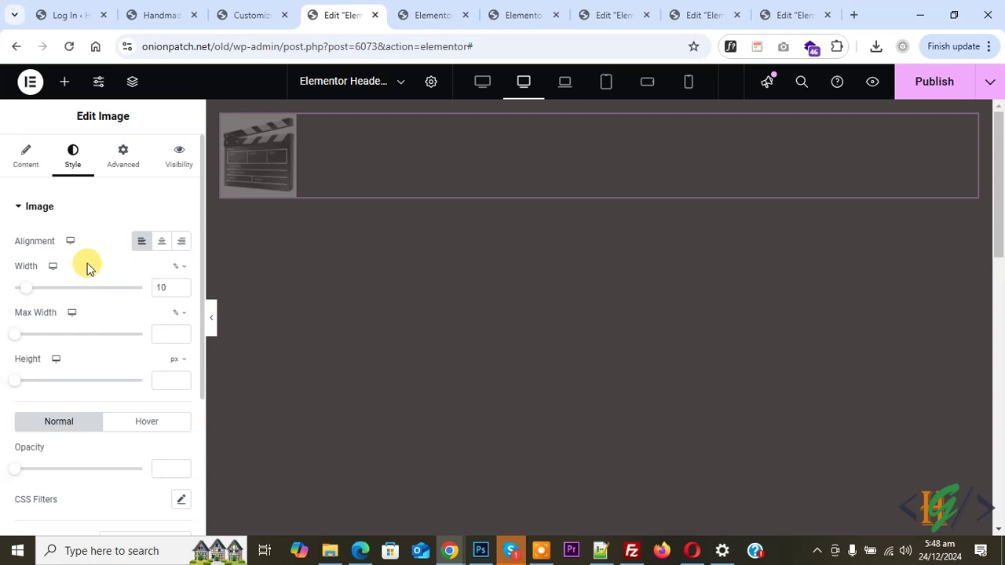
# Add a WordPress Menu widget below the logo with a vertical layout.
pyautogui.click(64, 81)
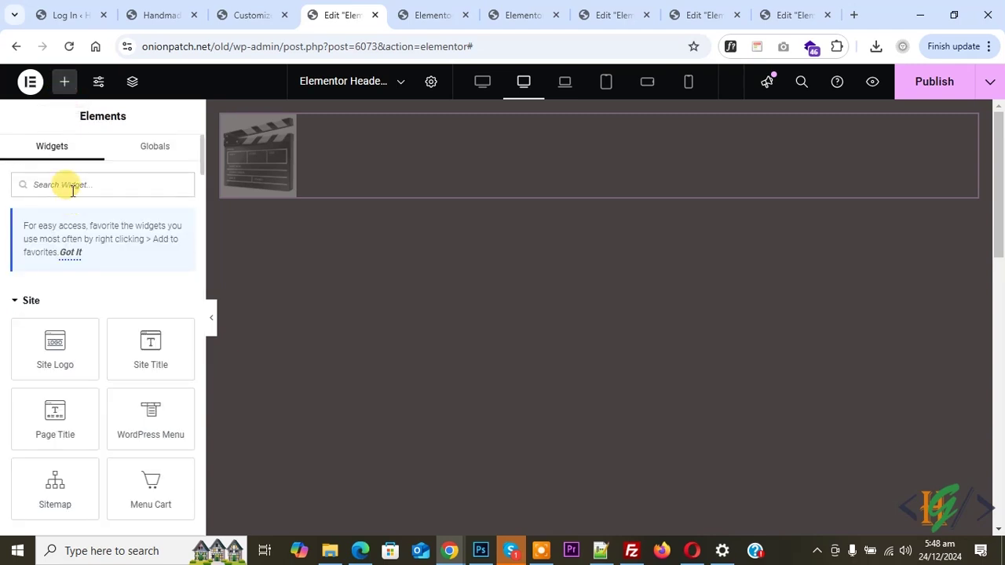
pyautogui.write('menu')
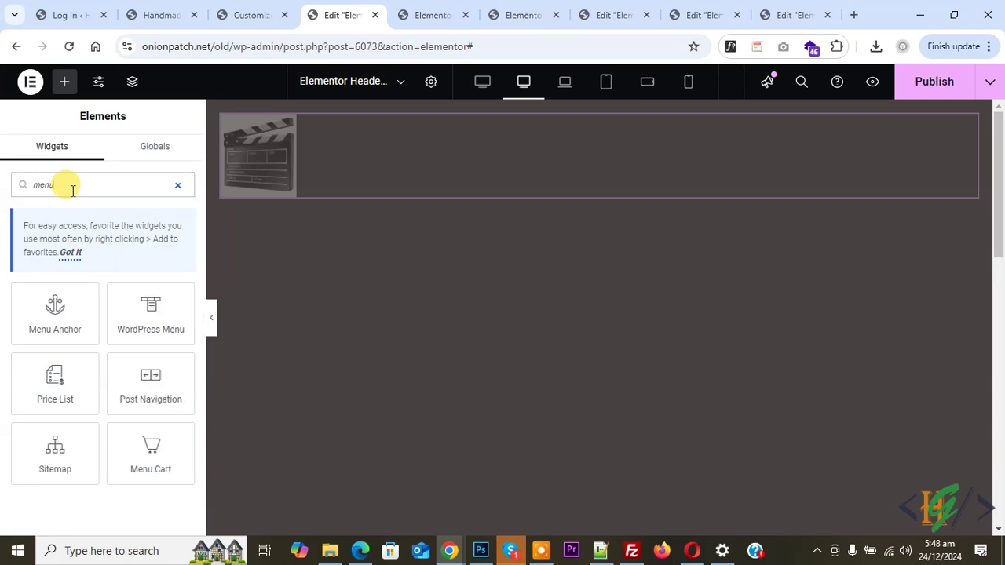
pyautogui.moveTo(128, 306); pyautogui.dragTo(294, 197)
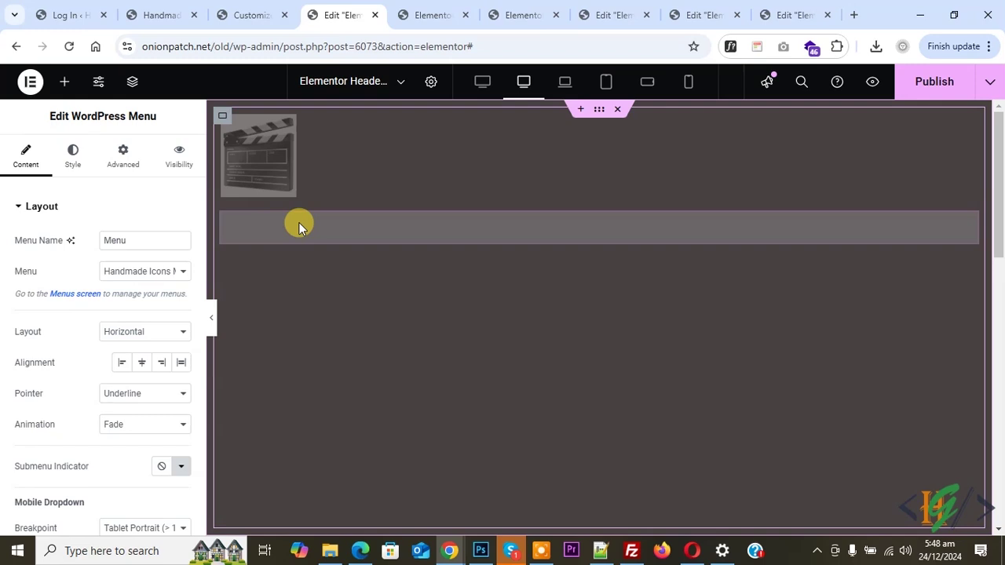
pyautogui.click(147, 275)
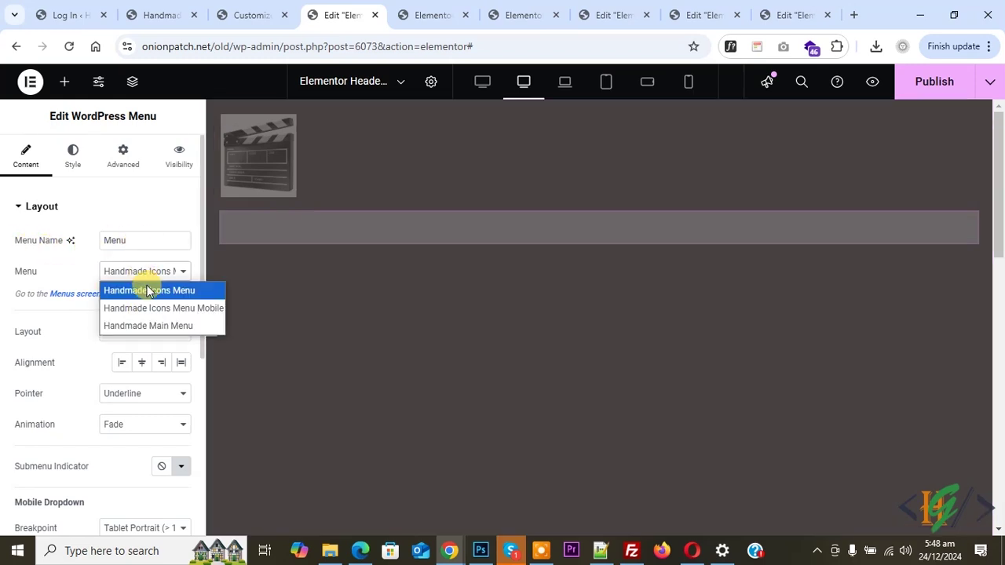
pyautogui.click(57, 266)
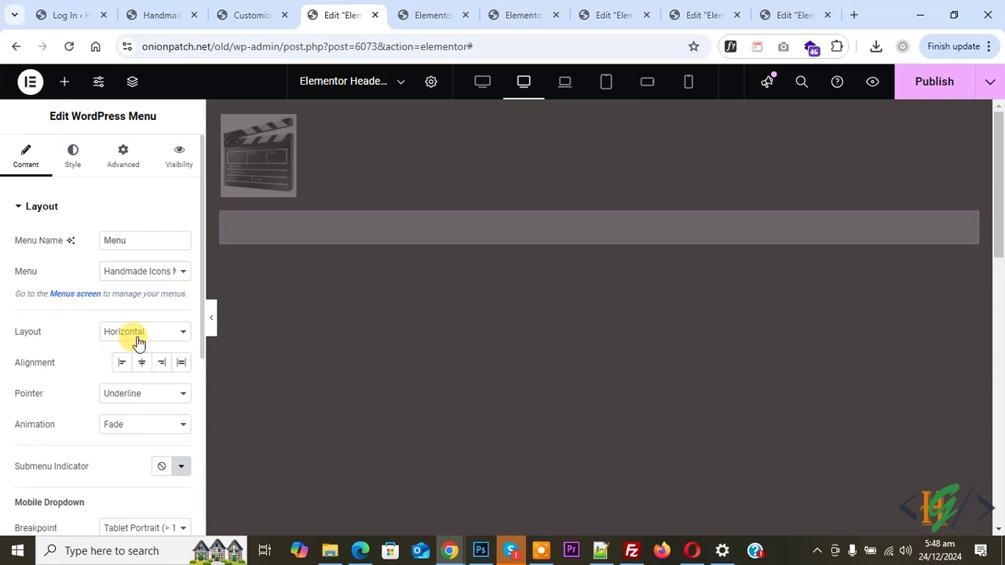
pyautogui.click(137, 335)
pyautogui.click(134, 367)
# Set the Mobile Dropdown Breakpoint to Mobile Portrait and turn on Full Width.
pyautogui.scroll(-1, 157, 338)
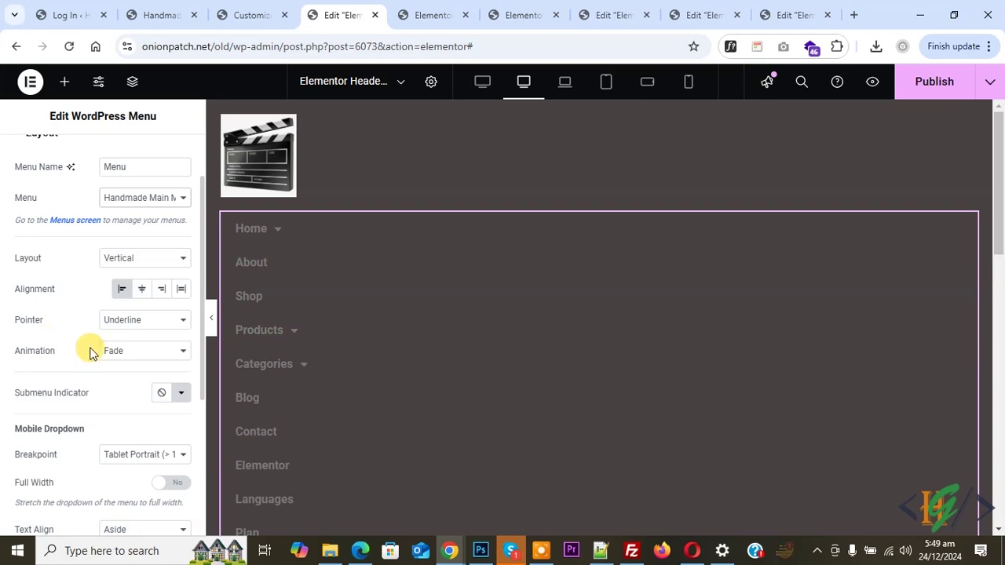
pyautogui.scroll(-1, 51, 332)
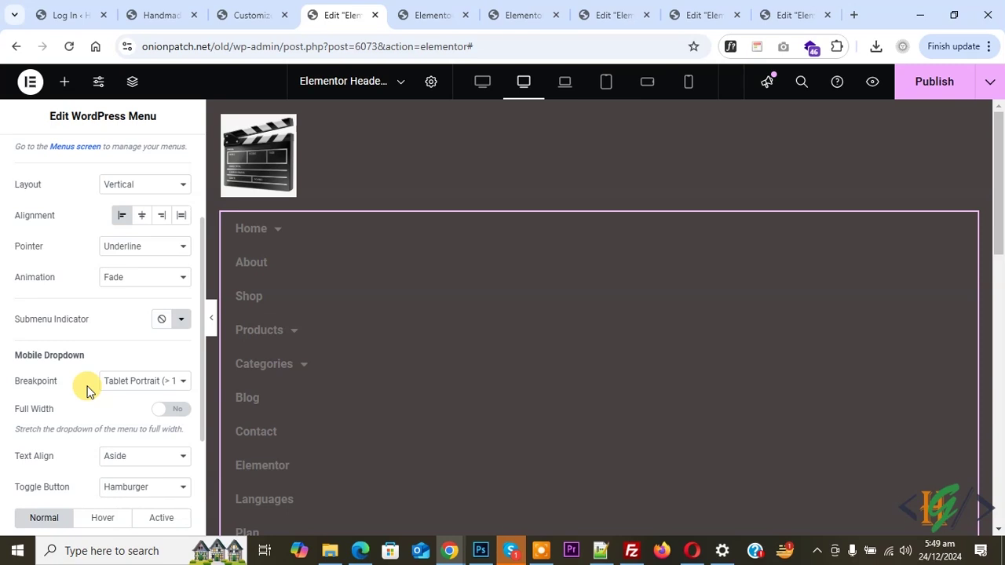
pyautogui.click(124, 381)
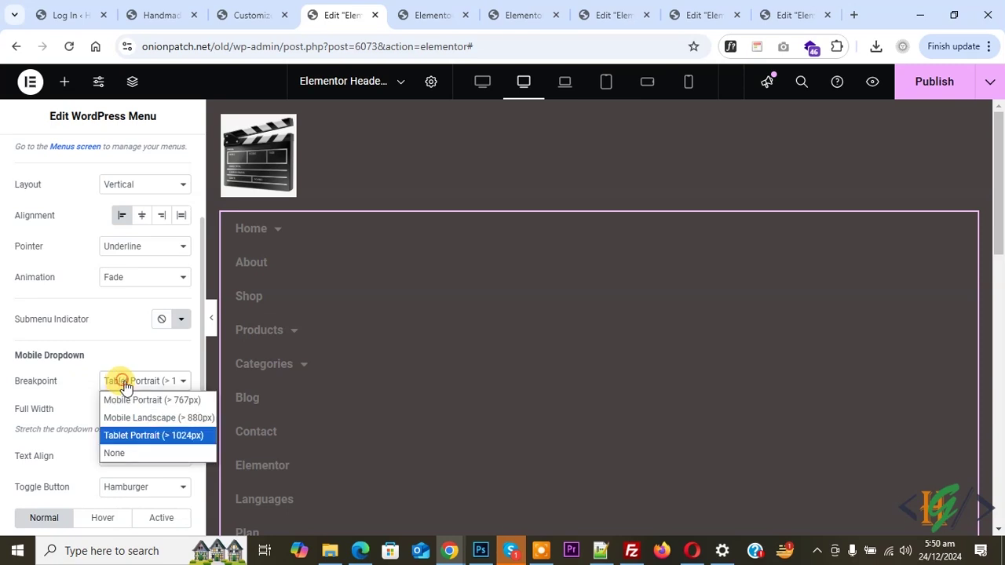
pyautogui.click(130, 406)
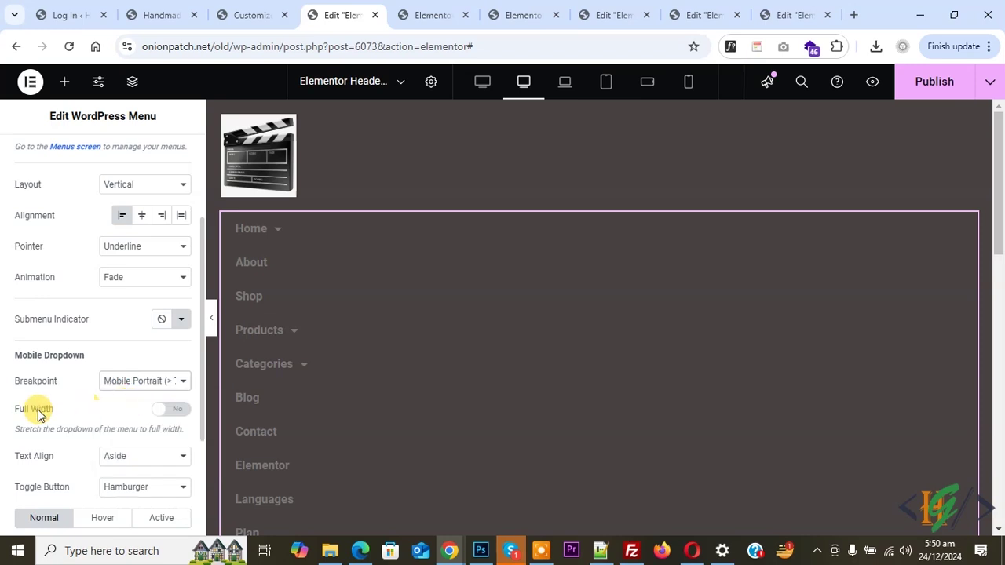
pyautogui.click(171, 416)
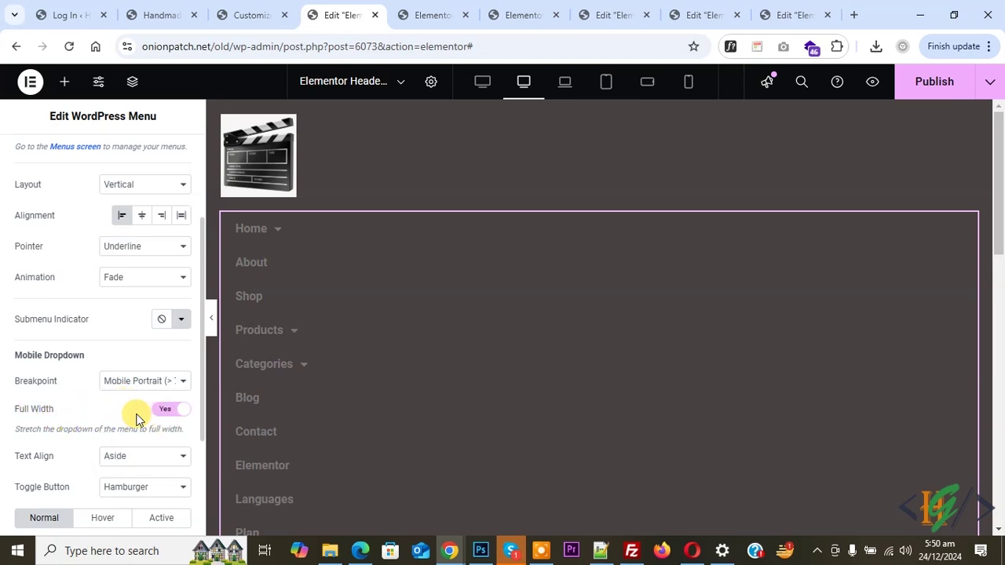
pyautogui.scroll(-1, 78, 406)
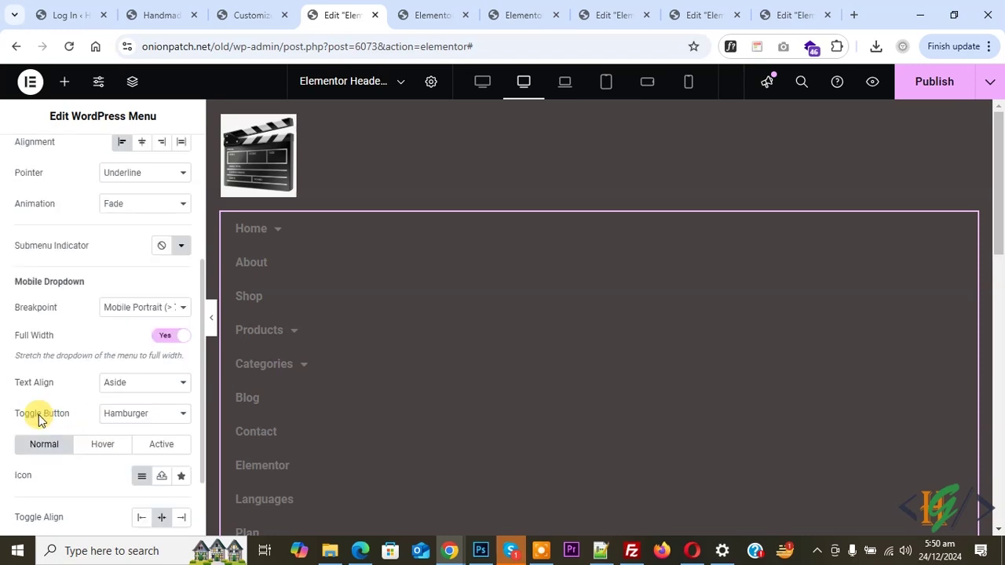
pyautogui.scroll(-1, 21, 438)
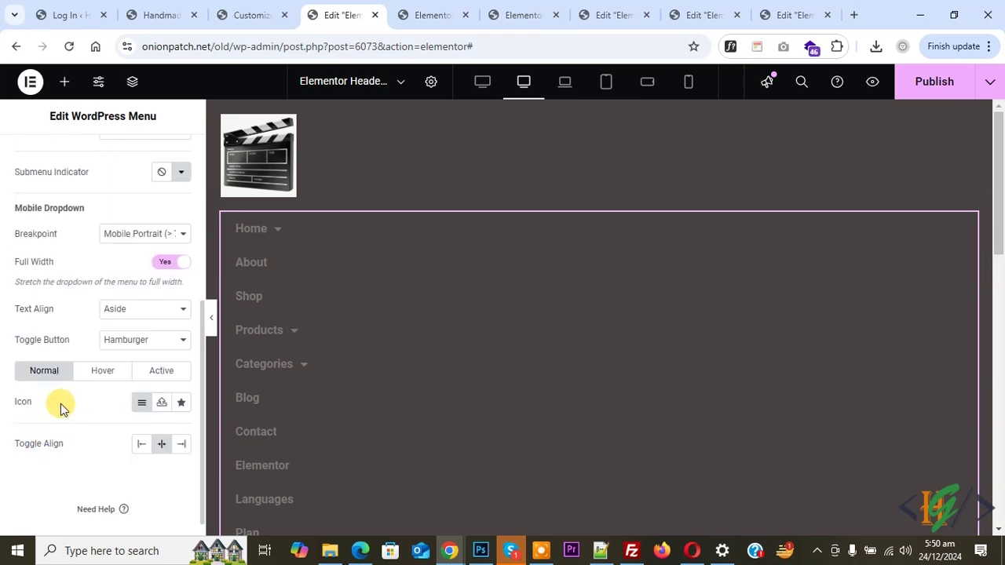
pyautogui.scroll(4, 61, 404)
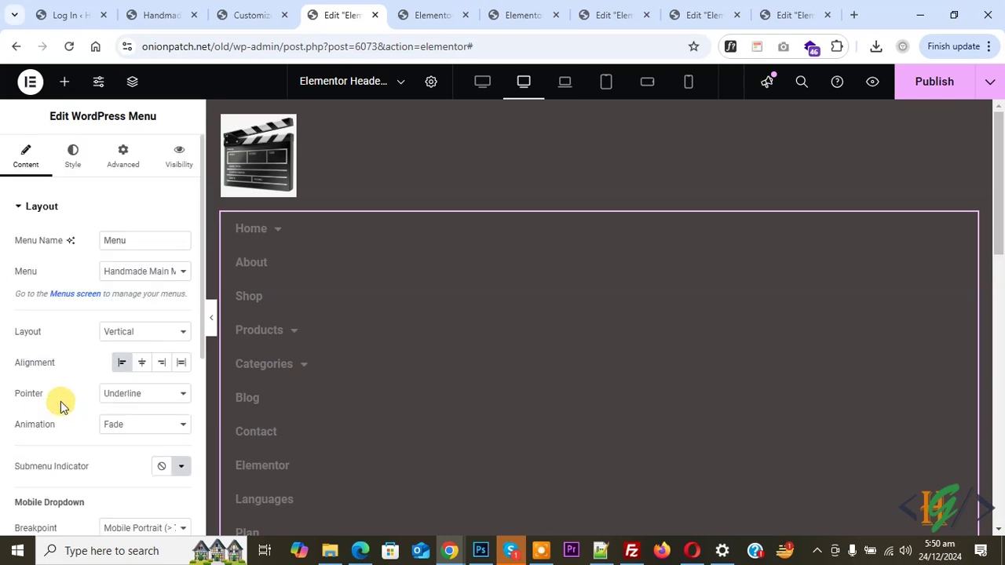
# Set the menu's Main Menu Text Color to white #FFFFFF.
pyautogui.click(75, 152)
pyautogui.click(179, 306)
pyautogui.moveTo(97, 209); pyautogui.dragTo(65, 83)
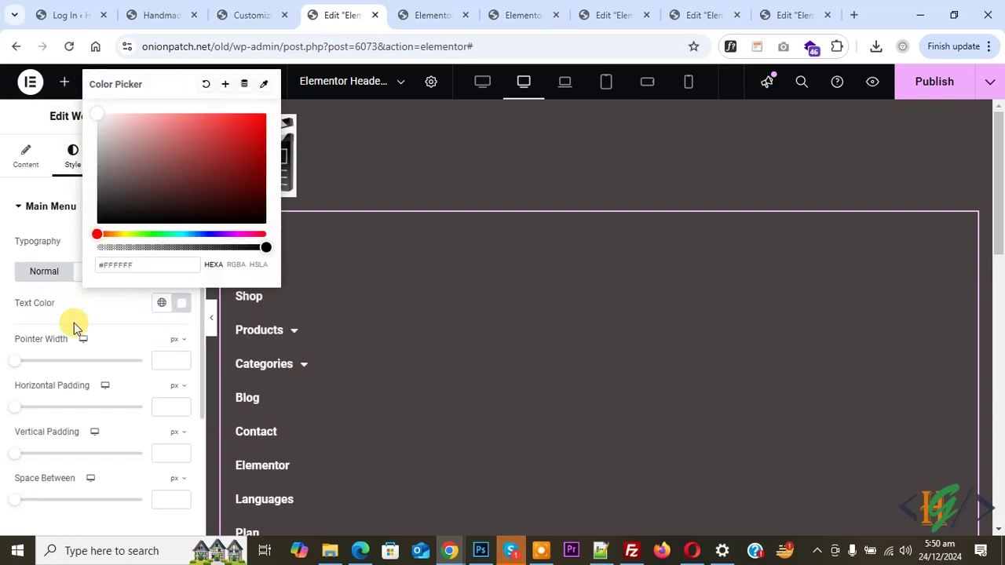
pyautogui.click(2, 318)
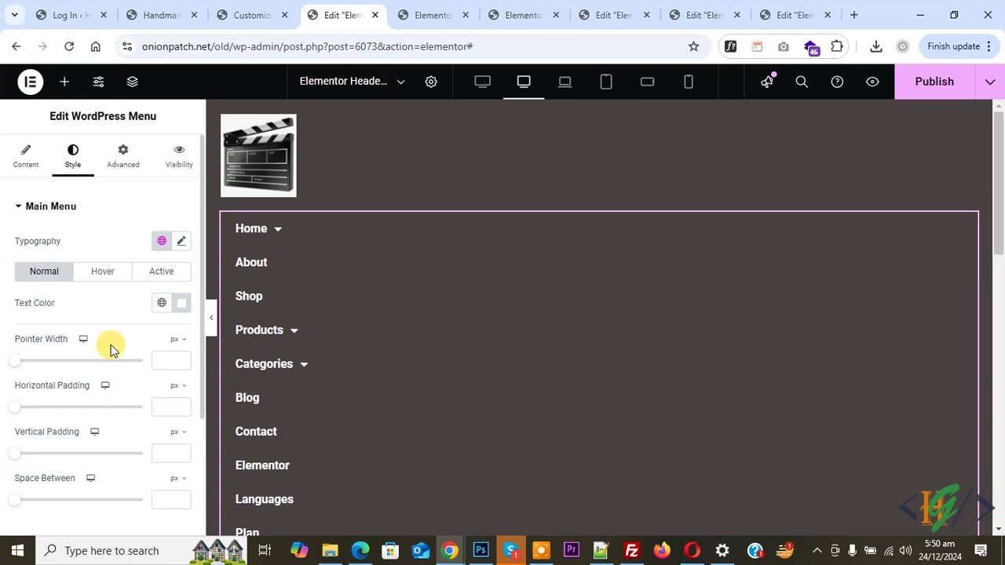
pyautogui.click(29, 167)
pyautogui.scroll(-2, 62, 291)
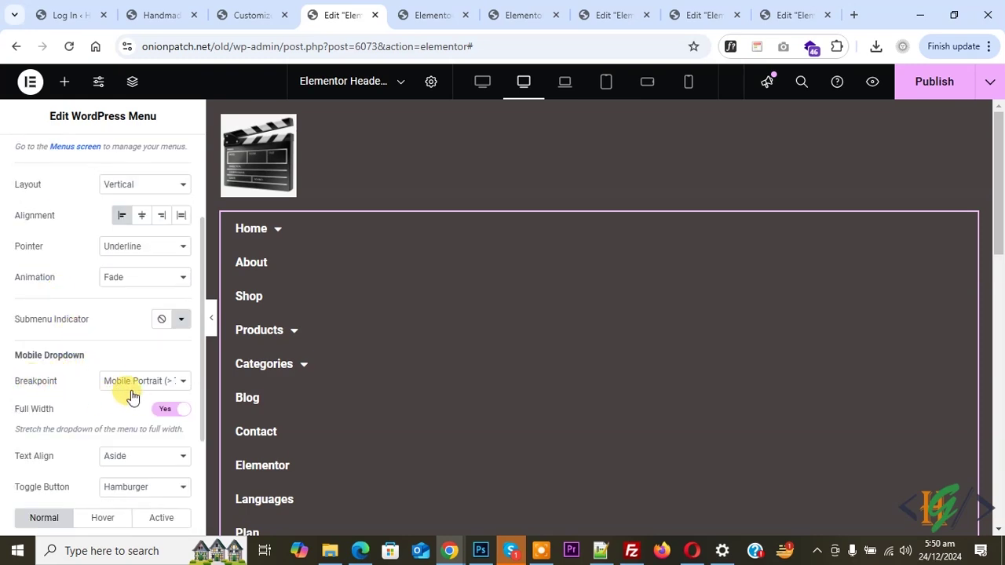
# Preview at Mobile Portrait width and make the menu's hamburger toggle colour white #FFFFFF.
pyautogui.click(688, 84)
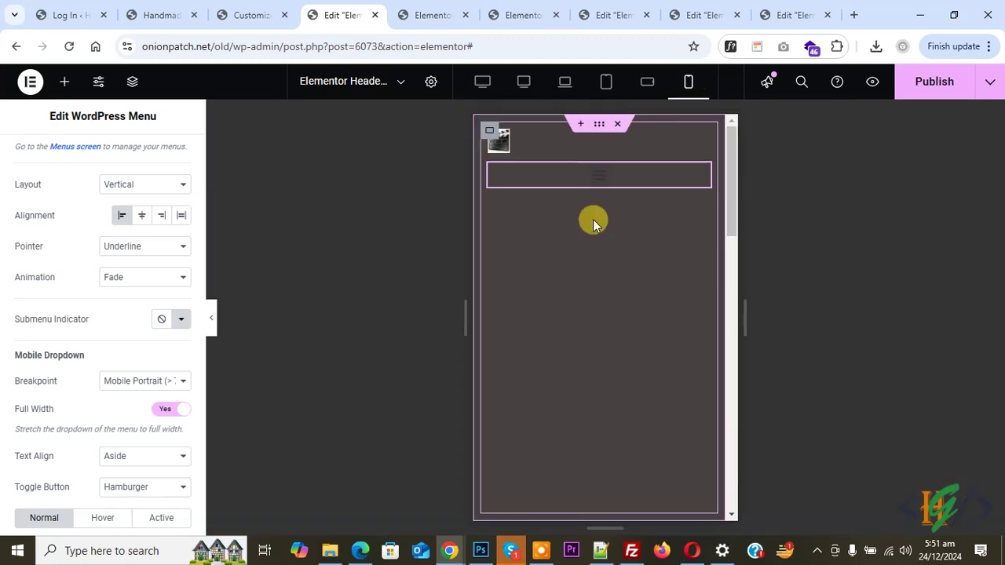
pyautogui.click(572, 187)
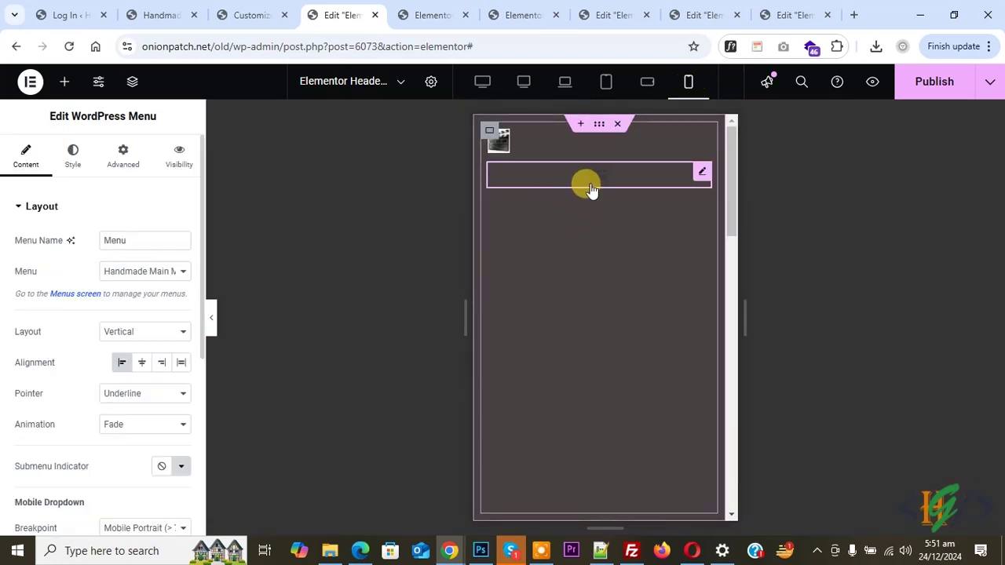
pyautogui.click(73, 153)
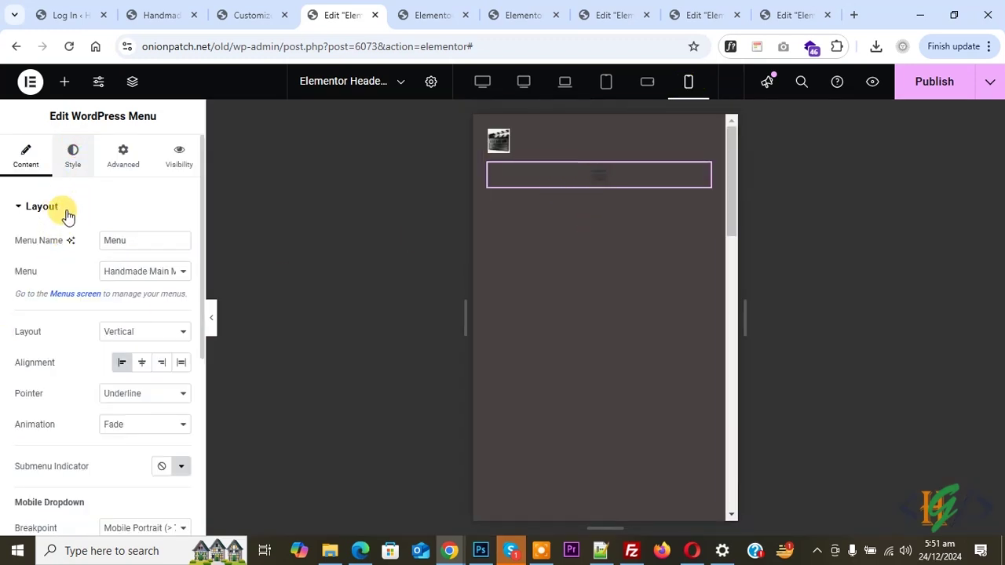
pyautogui.scroll(-5, 63, 236)
pyautogui.click(58, 428)
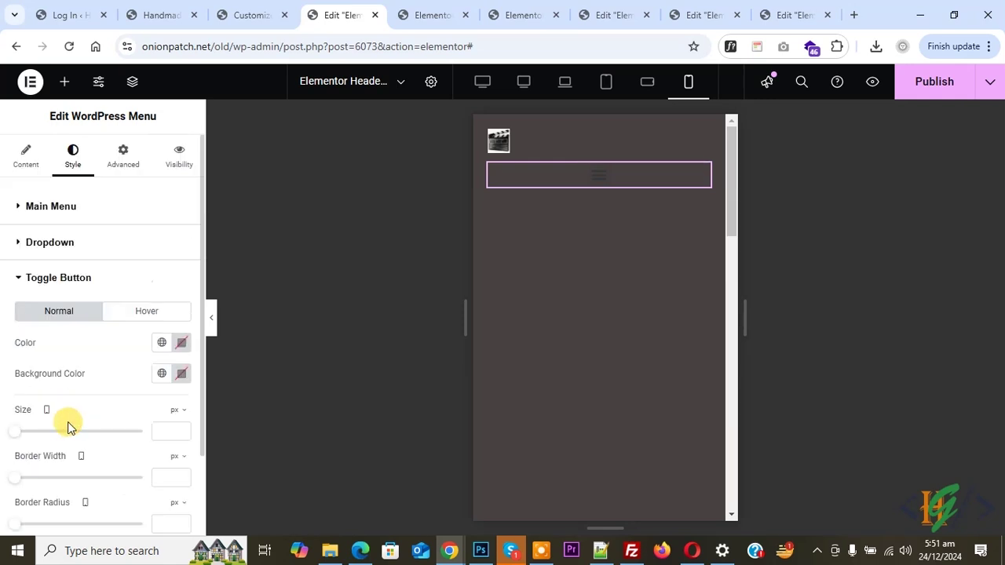
pyautogui.click(180, 346)
pyautogui.moveTo(102, 243); pyautogui.dragTo(49, 118)
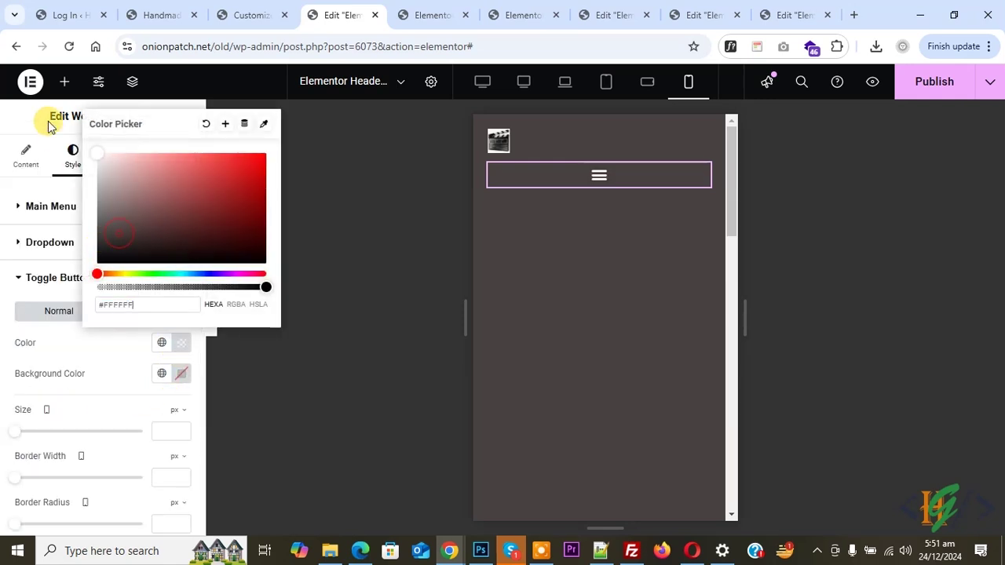
pyautogui.click(602, 288)
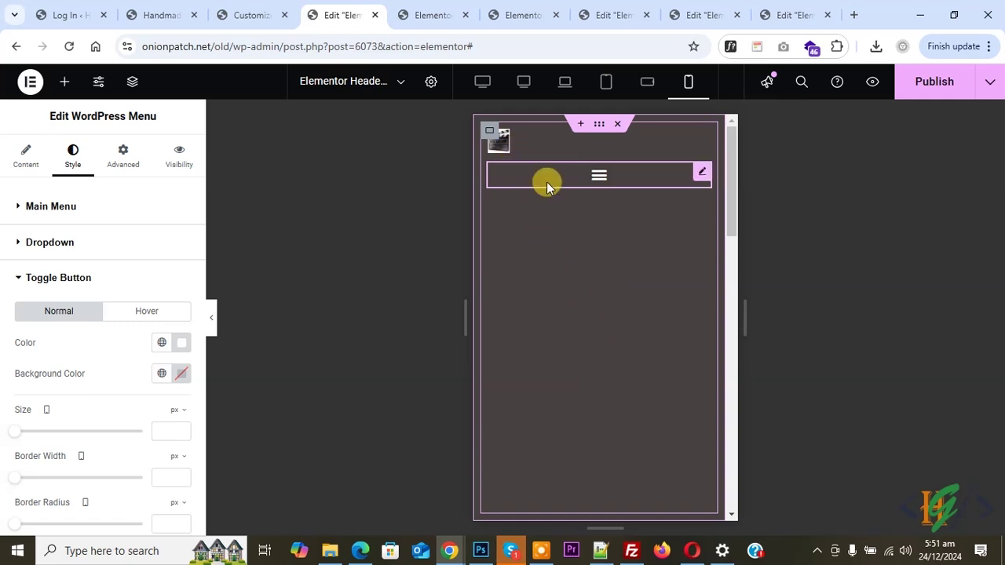
# Enlarge the logo image to 20% and give the logo widget a Custom width of 50%.
pyautogui.click(505, 150)
pyautogui.moveTo(26, 287)
pyautogui.mouseDown()
pyautogui.moveTo(50, 294)
pyautogui.moveTo(39, 289)
pyautogui.mouseUp()
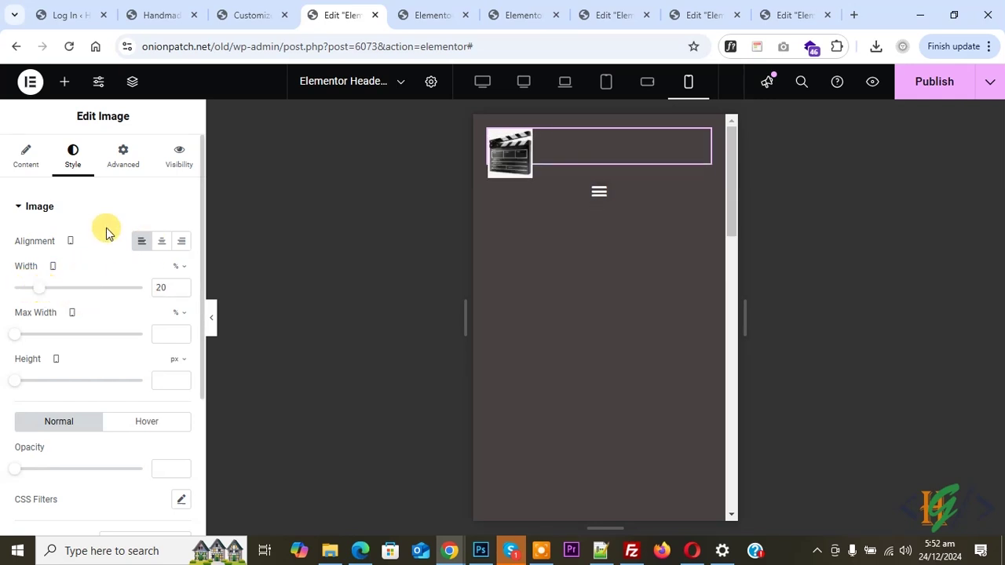
pyautogui.click(130, 156)
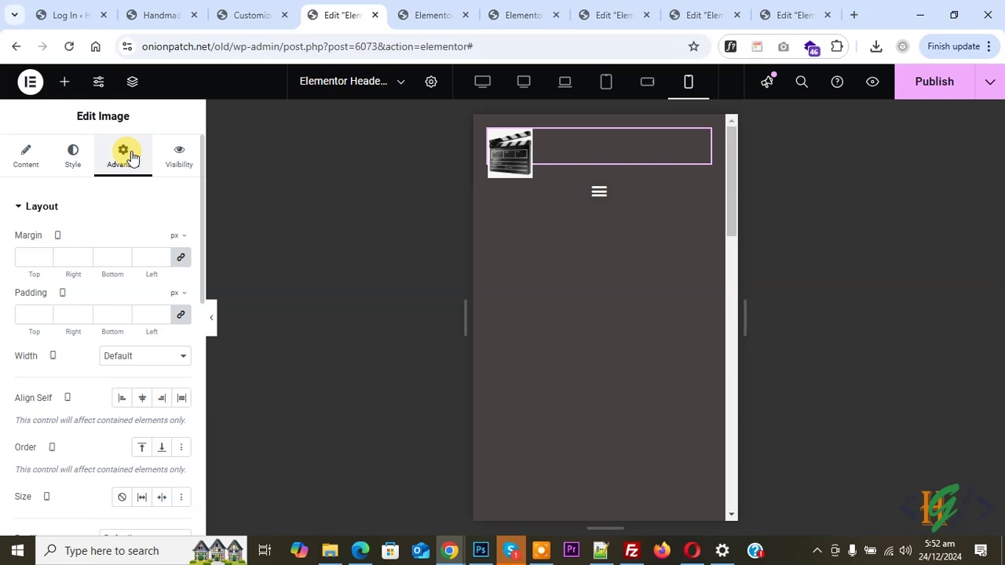
pyautogui.click(124, 366)
pyautogui.click(126, 410)
pyautogui.click(112, 355)
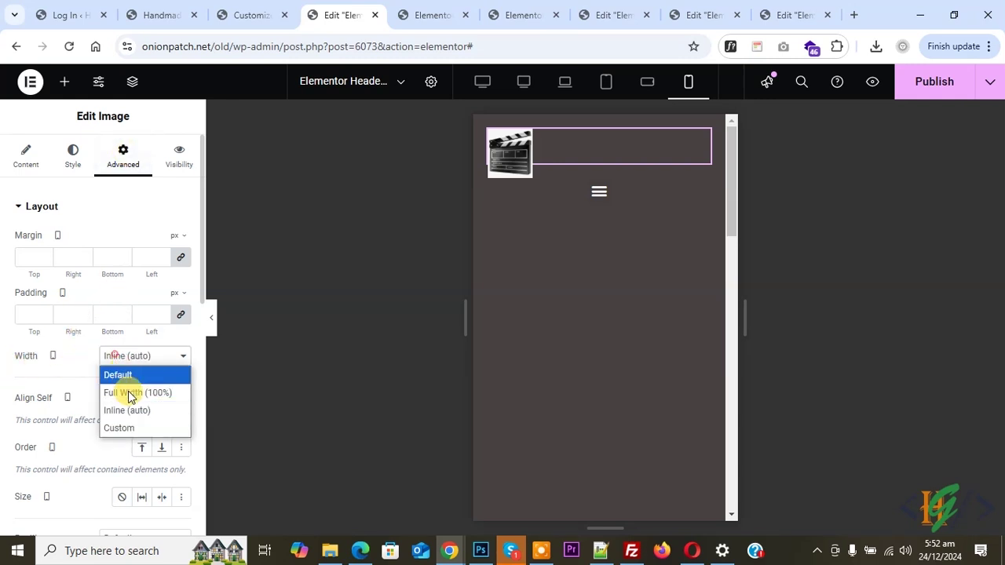
pyautogui.click(119, 428)
pyautogui.click(180, 385)
pyautogui.click(179, 404)
pyautogui.moveTo(13, 403); pyautogui.dragTo(78, 404)
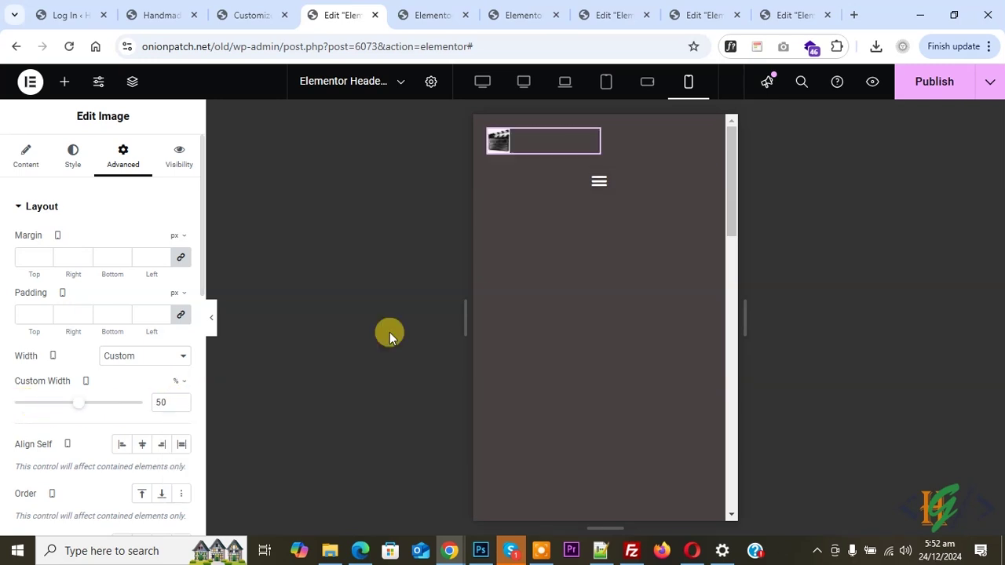
pyautogui.click(564, 187)
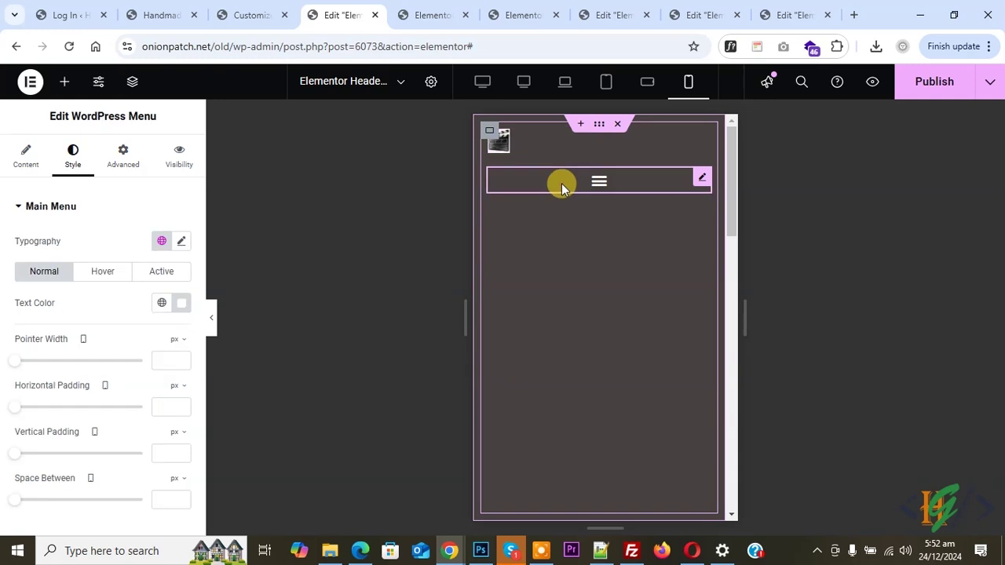
# Give the WordPress Menu widget a Custom width of 50% in Advanced > Layout.
pyautogui.click(113, 165)
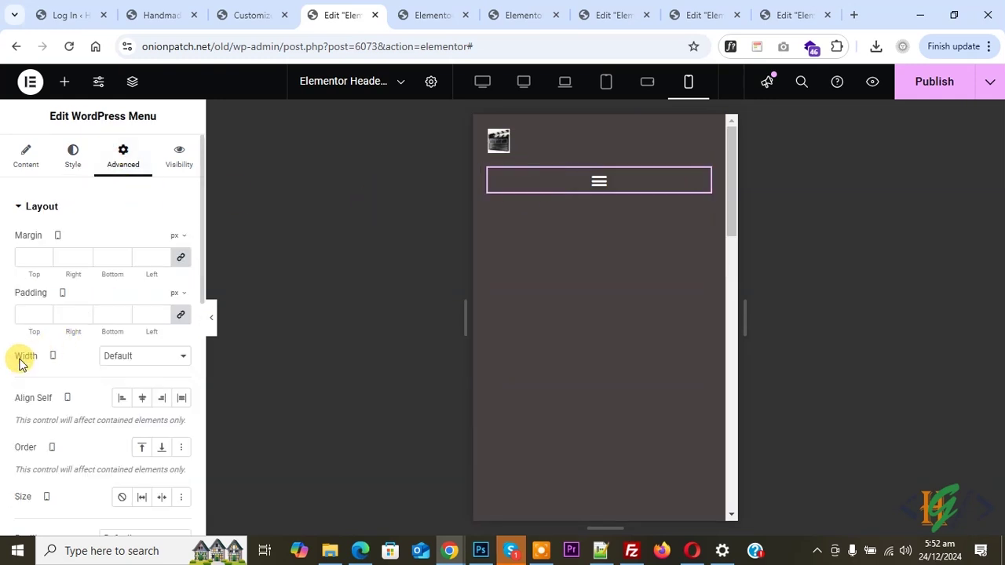
pyautogui.click(121, 360)
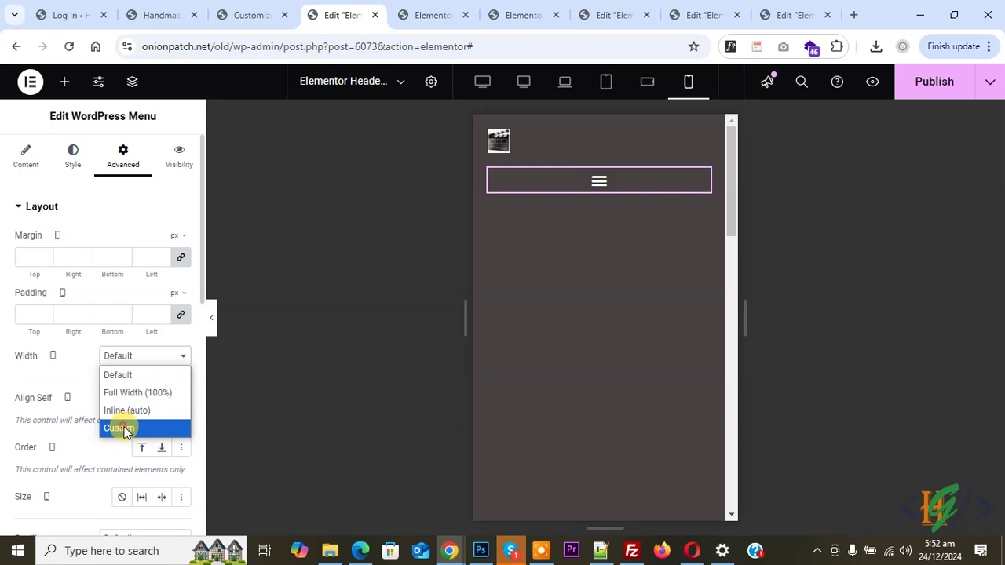
pyautogui.click(126, 428)
pyautogui.click(174, 383)
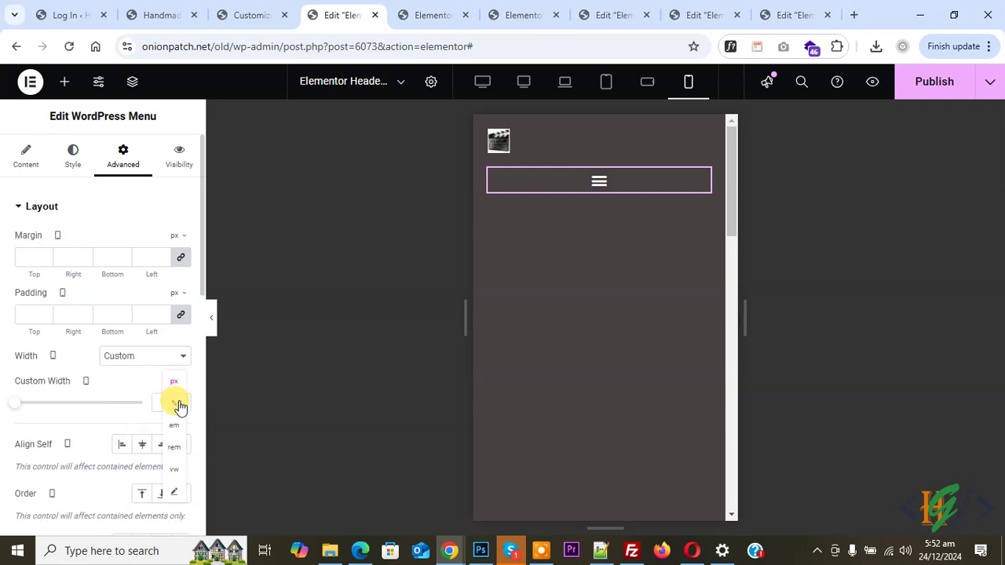
pyautogui.click(176, 404)
pyautogui.moveTo(19, 405); pyautogui.dragTo(79, 410)
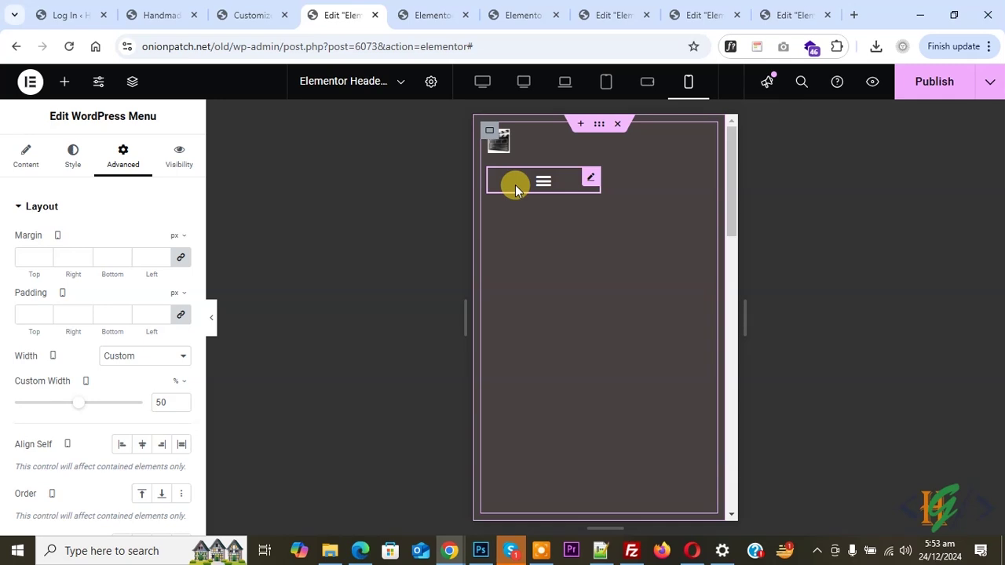
# Set the header container's Items Direction to Row (horizontal).
pyautogui.click(489, 133)
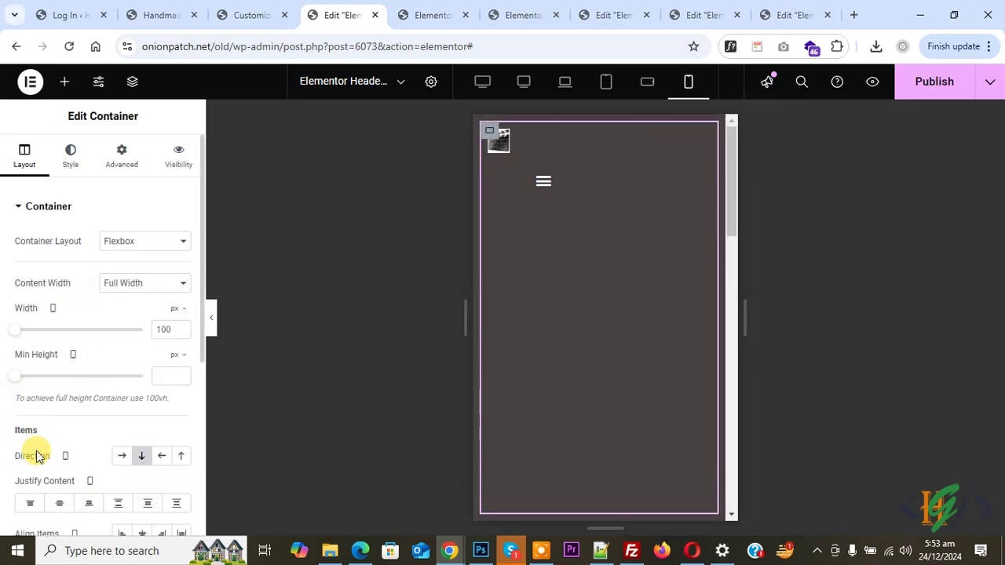
pyautogui.click(122, 464)
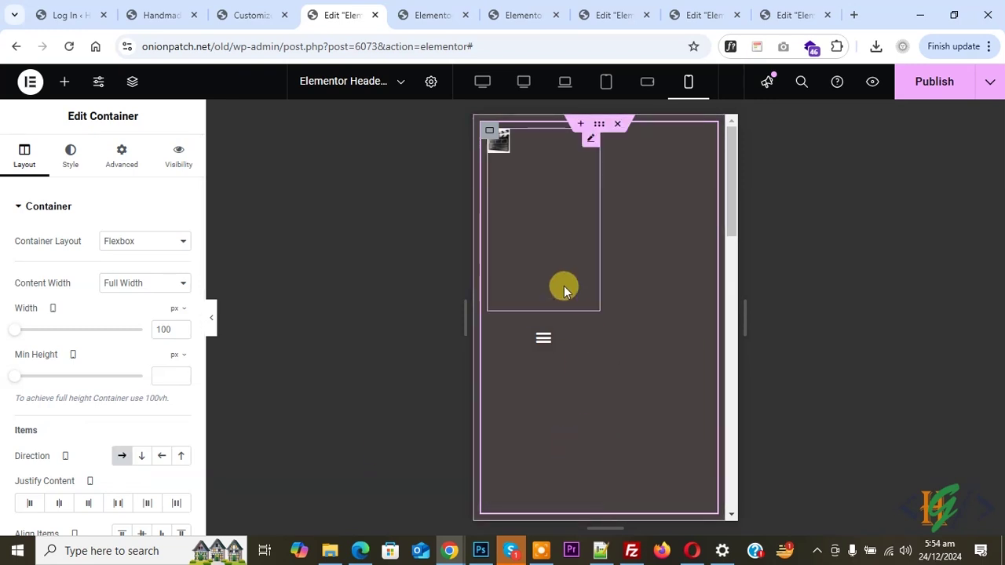
pyautogui.click(530, 375)
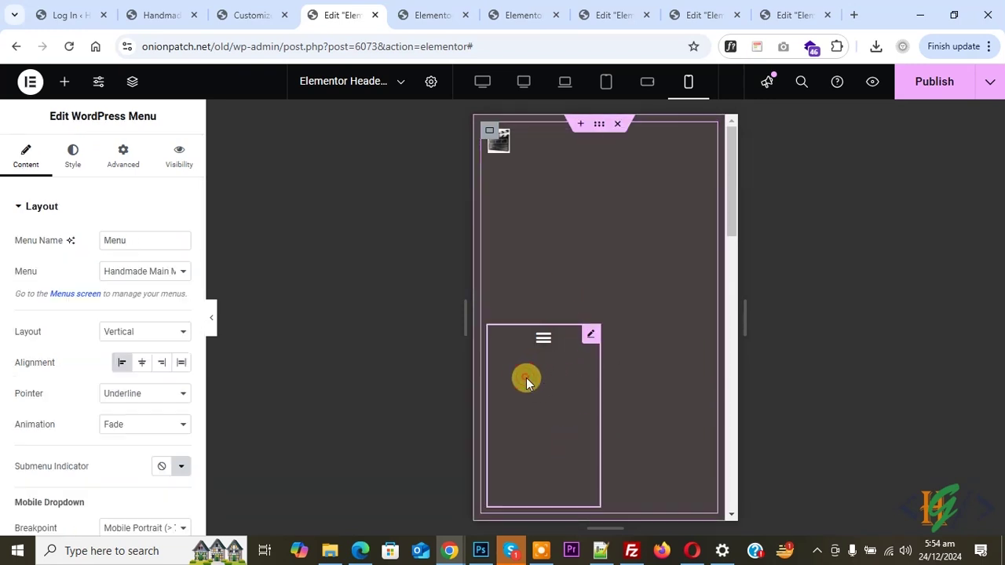
# Narrow the menu widget's custom width to 43% so it fits beside the logo.
pyautogui.click(119, 166)
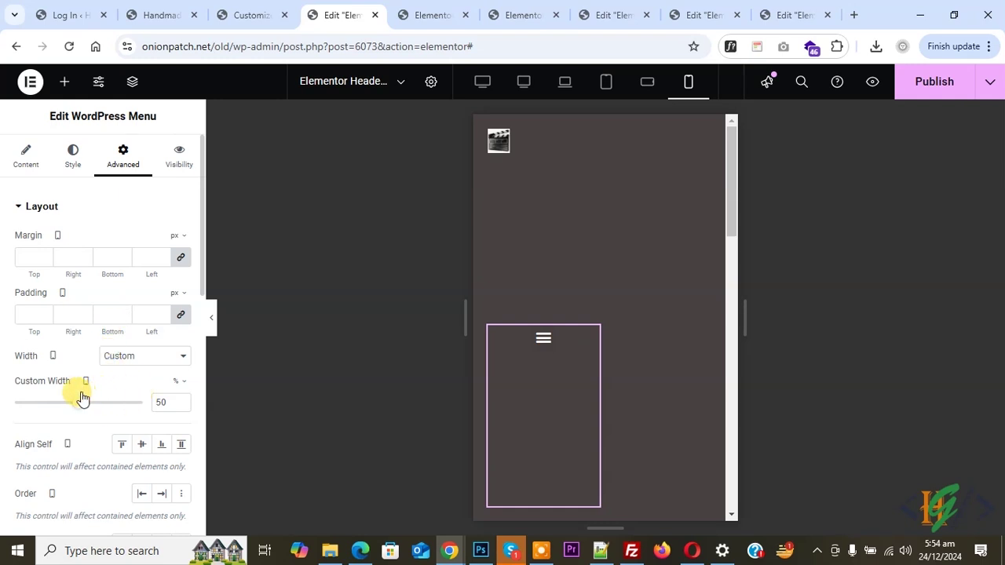
pyautogui.click(182, 406)
pyautogui.click(182, 406)
pyautogui.click(181, 406)
pyautogui.click(181, 406)
pyautogui.click(182, 406)
pyautogui.click(181, 406)
pyautogui.click(182, 406)
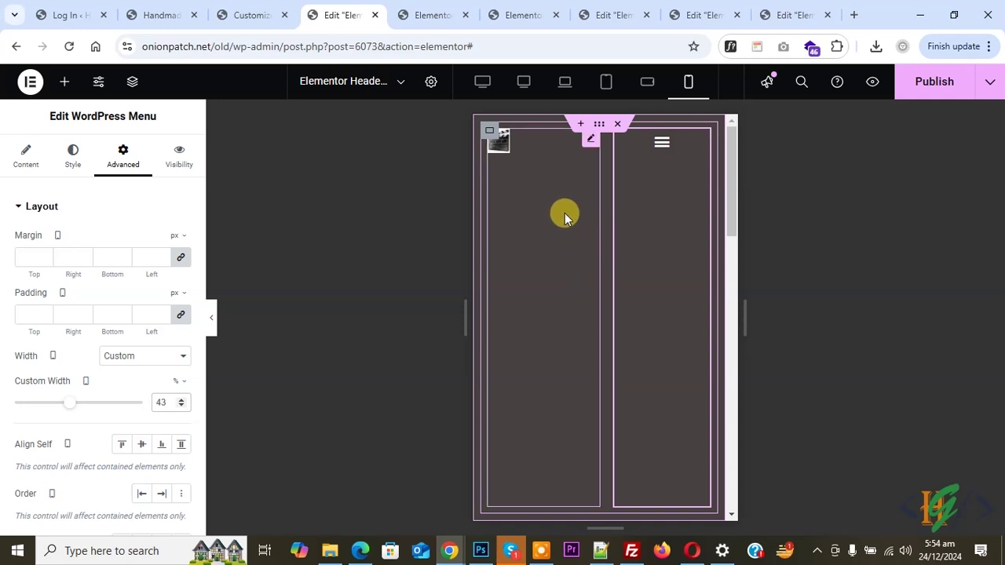
# Set the Mobile Dropdown Toggle Align to Right, then select the clapperboard logo.
pyautogui.click(73, 163)
pyautogui.scroll(-2, 23, 218)
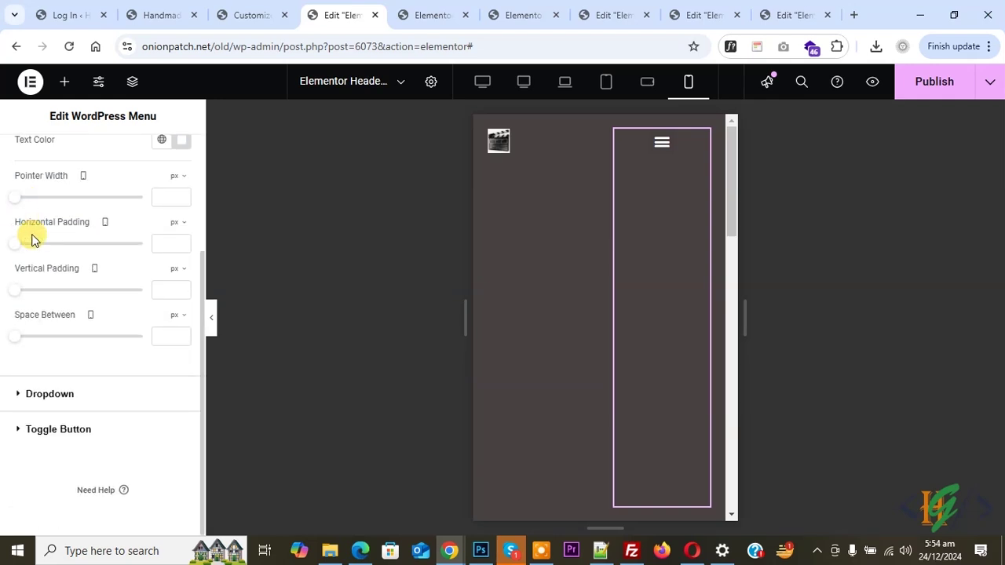
pyautogui.click(65, 429)
pyautogui.scroll(-1, 67, 375)
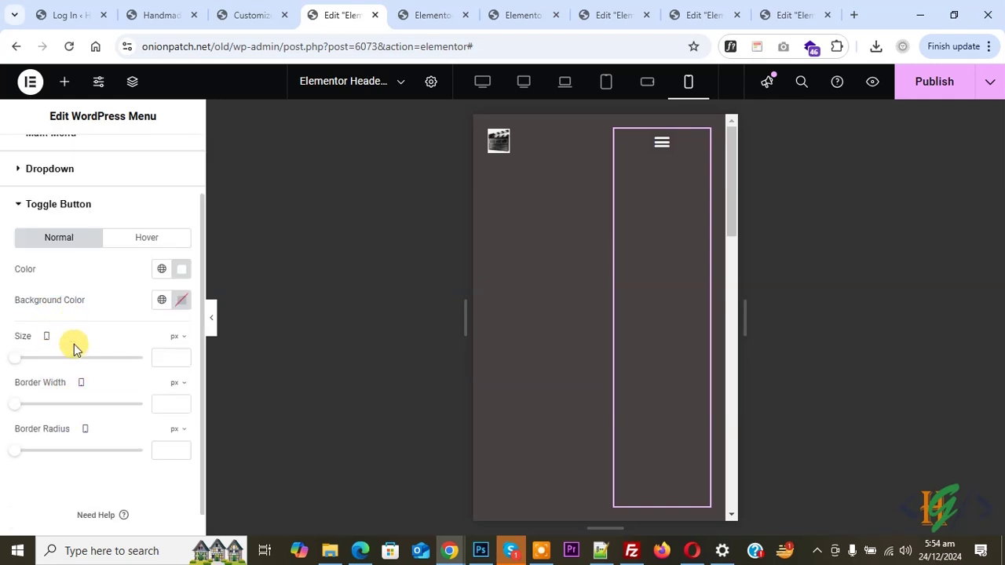
pyautogui.scroll(1, 75, 349)
pyautogui.click(12, 165)
pyautogui.scroll(-5, 18, 294)
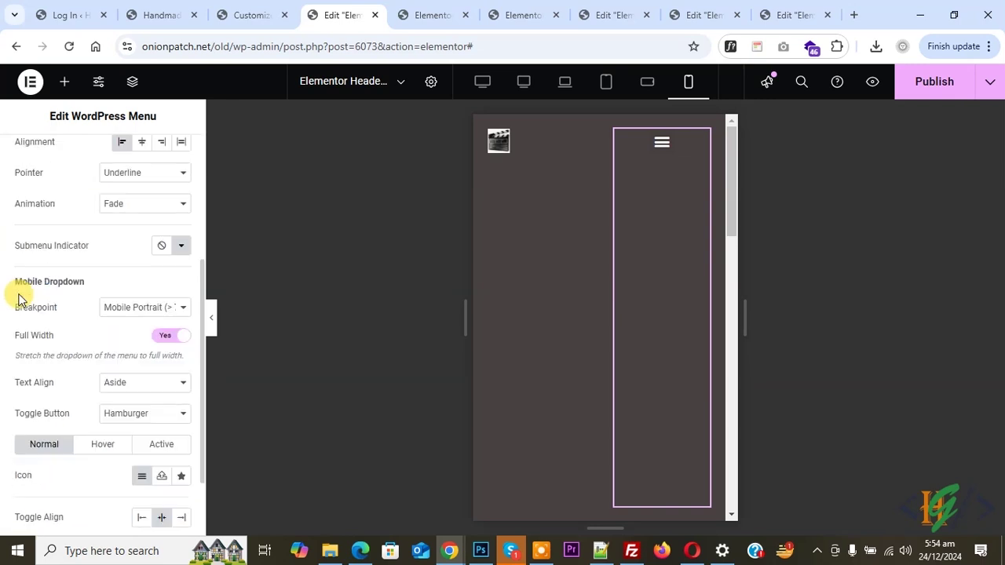
pyautogui.click(181, 444)
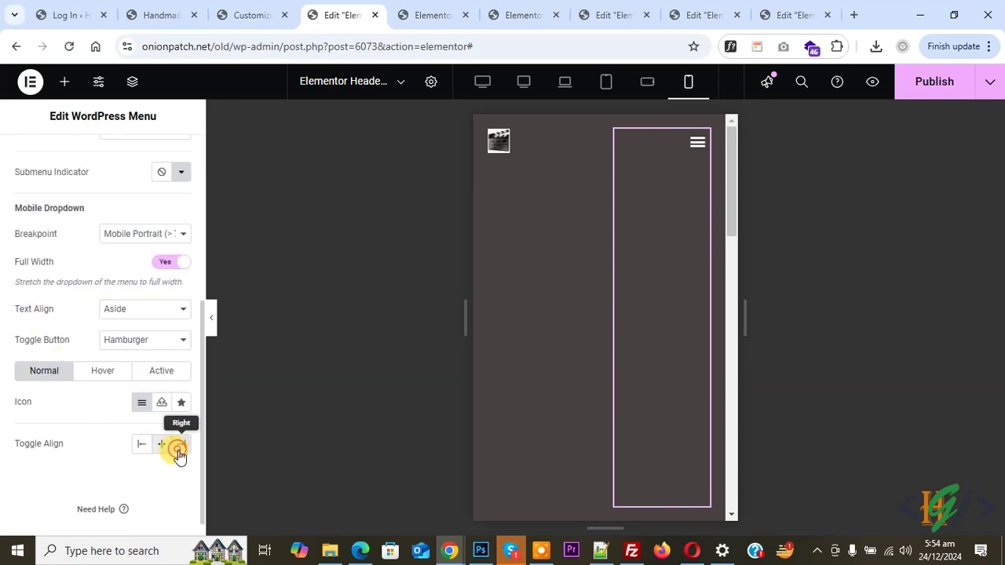
pyautogui.click(498, 142)
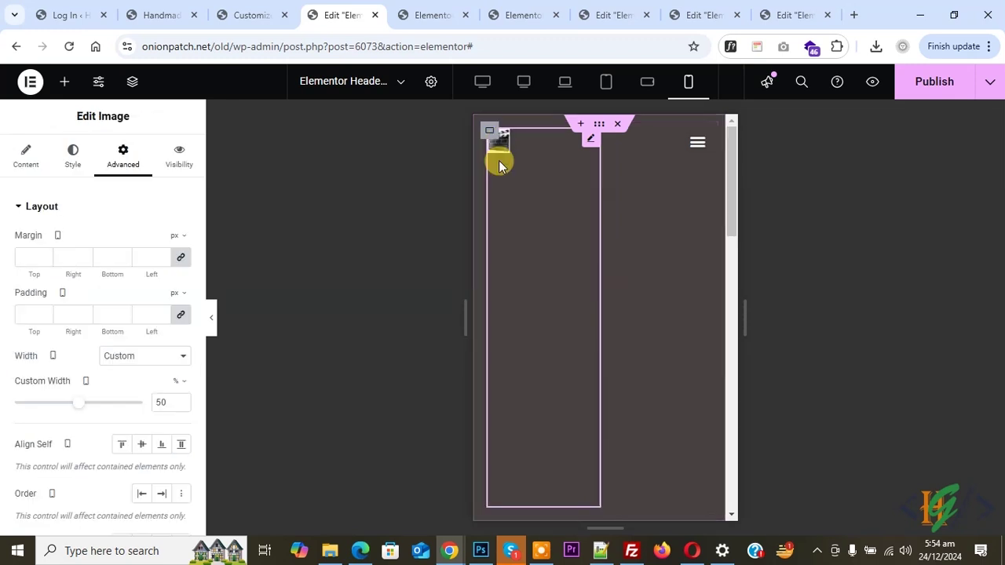
# Widen the clapperboard logo image to 35% and select the header container.
pyautogui.click(72, 153)
pyautogui.moveTo(40, 290); pyautogui.dragTo(63, 295)
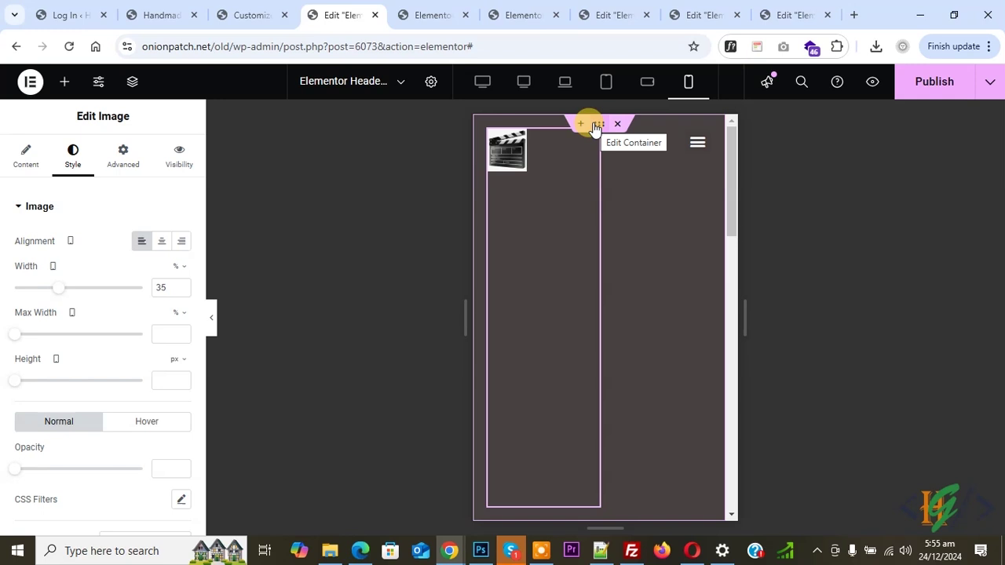
pyautogui.click(596, 126)
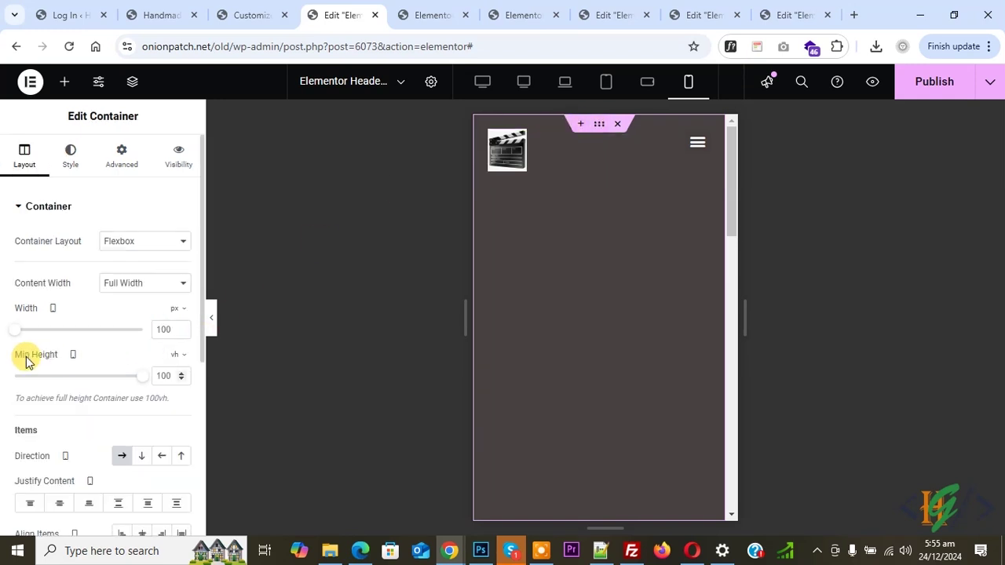
# Set the header container's minimum height to 0 px.
pyautogui.click(175, 354)
pyautogui.click(168, 363)
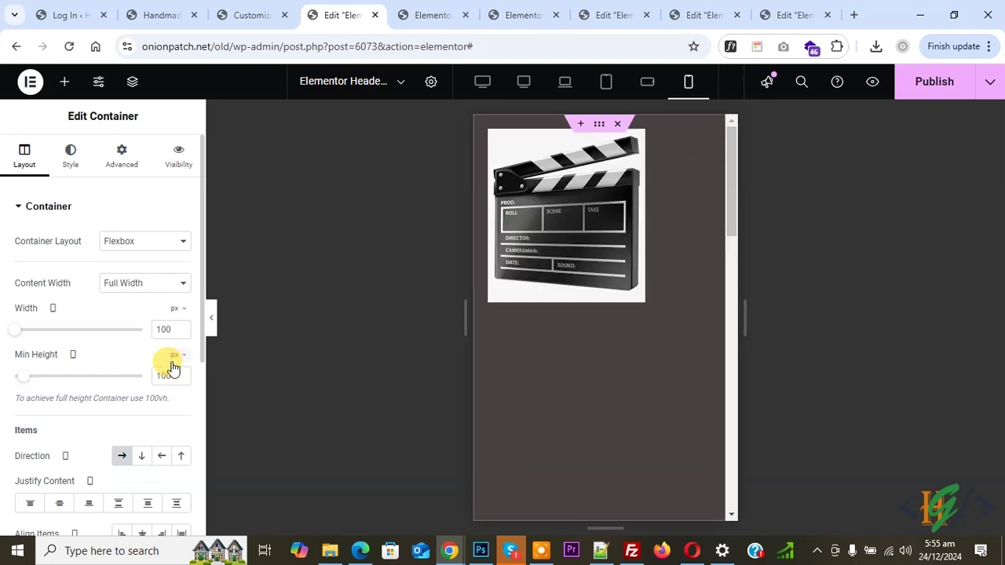
pyautogui.click(162, 377)
pyautogui.write('0')
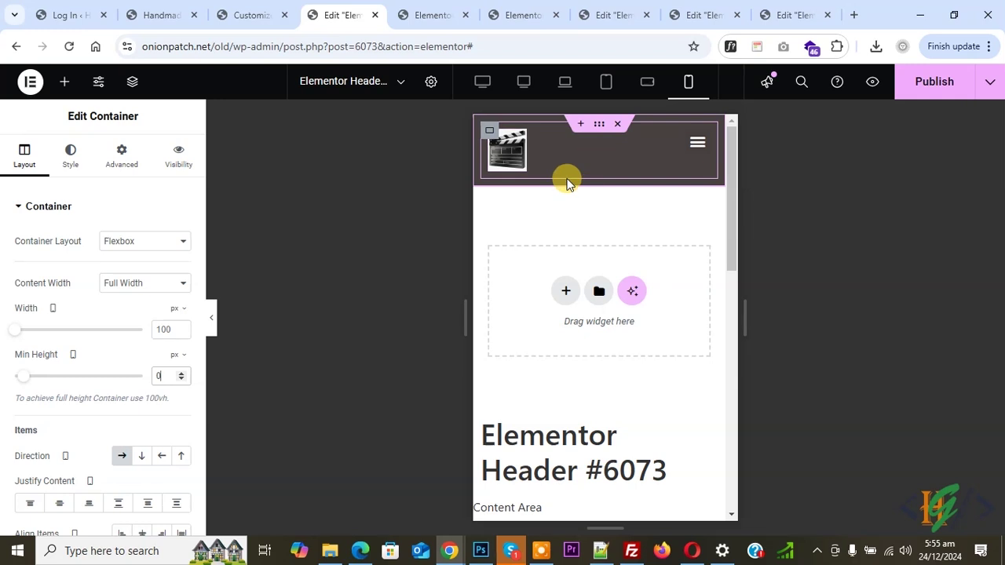
# Publish the header changes and reselect the header container.
pyautogui.click(692, 153)
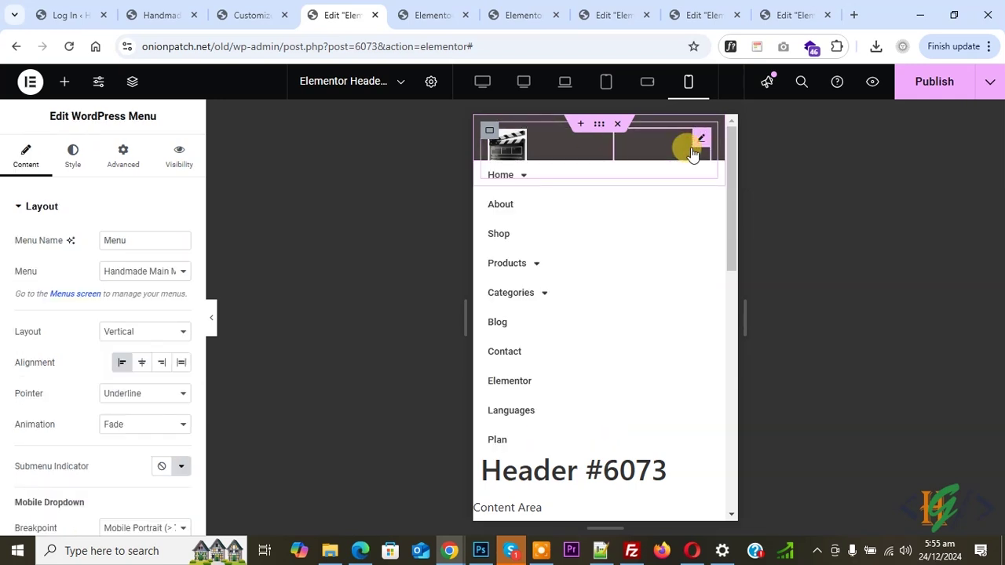
pyautogui.click(910, 93)
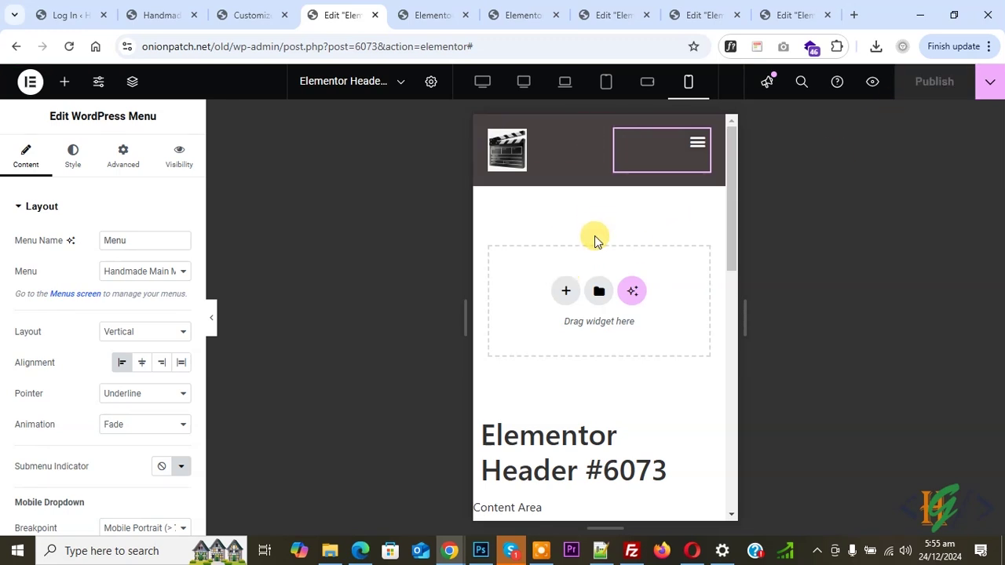
pyautogui.moveTo(588, 132)
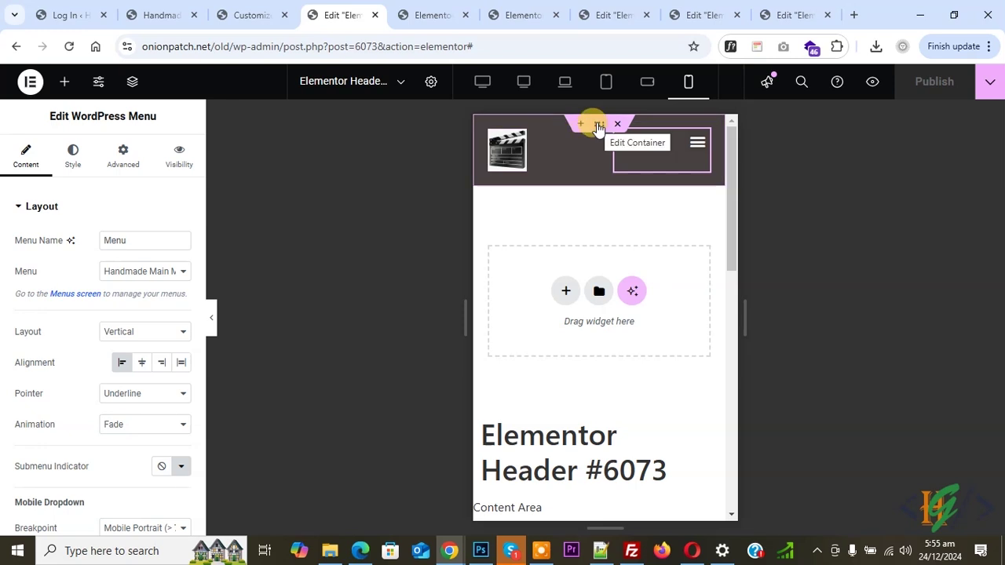
pyautogui.click(599, 127)
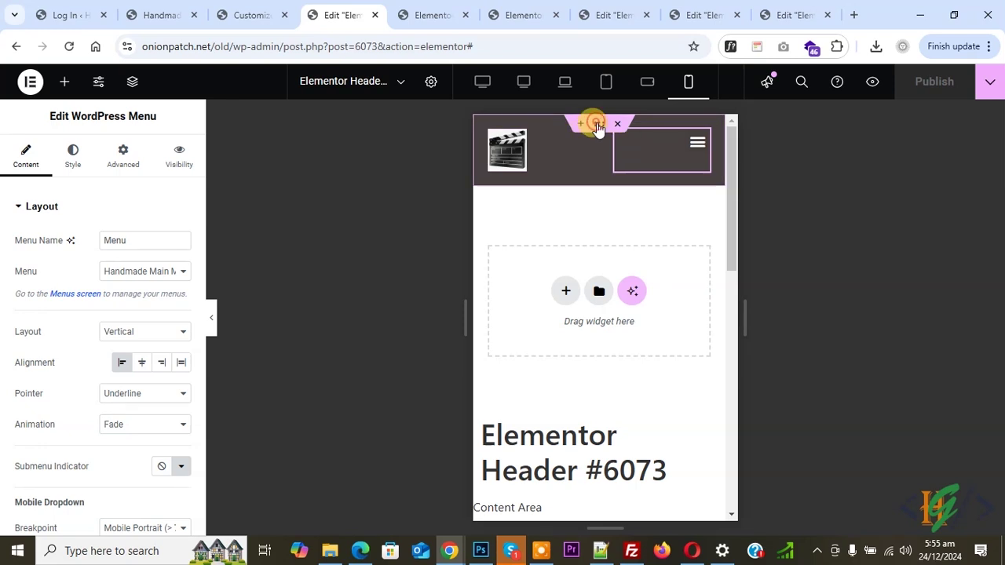
# Add the left-sidebar-header CSS class to the header container, publish, and view the front end.
pyautogui.click(122, 157)
pyautogui.scroll(-3, 36, 230)
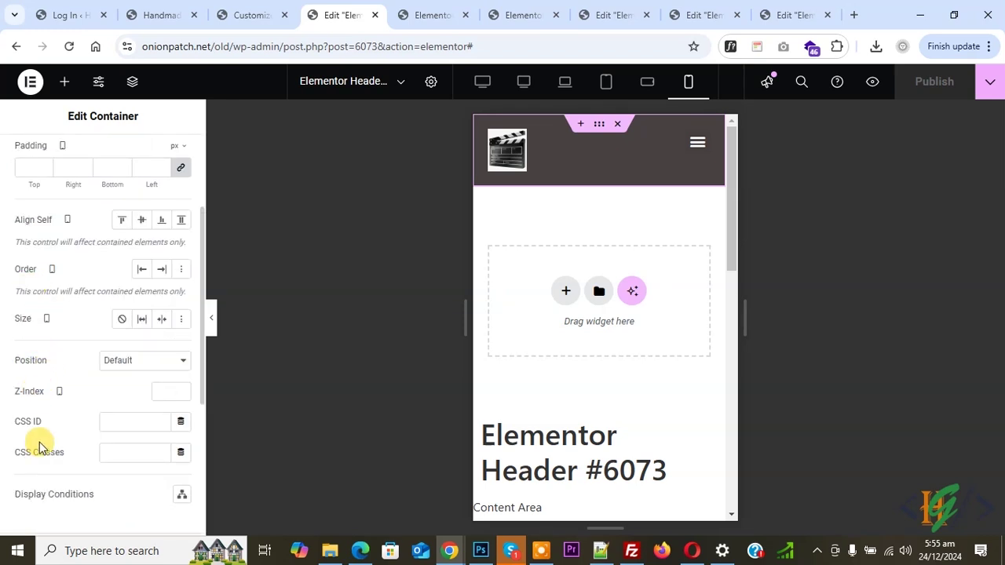
pyautogui.click(138, 454)
pyautogui.write('left-sidebar-header')
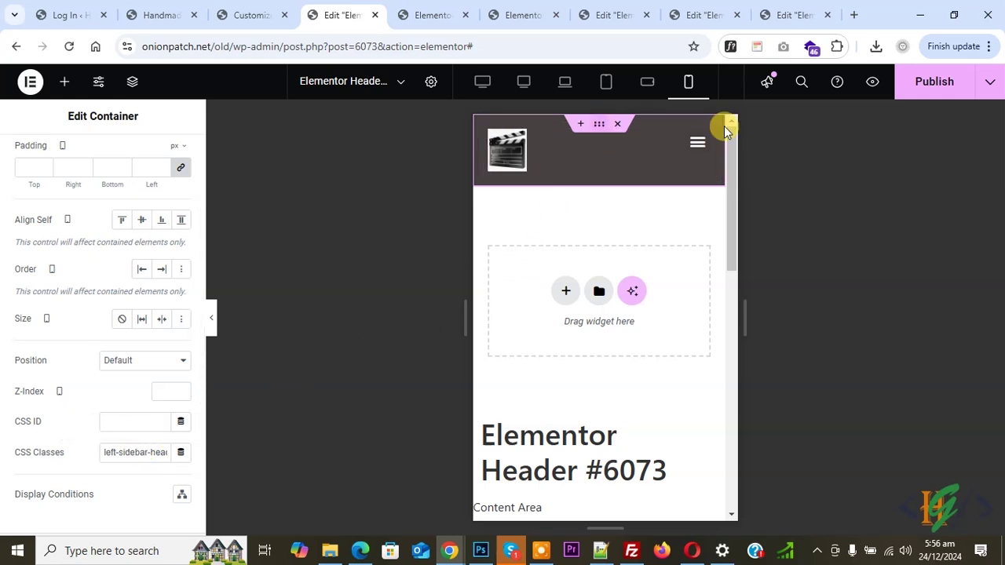
pyautogui.click(920, 85)
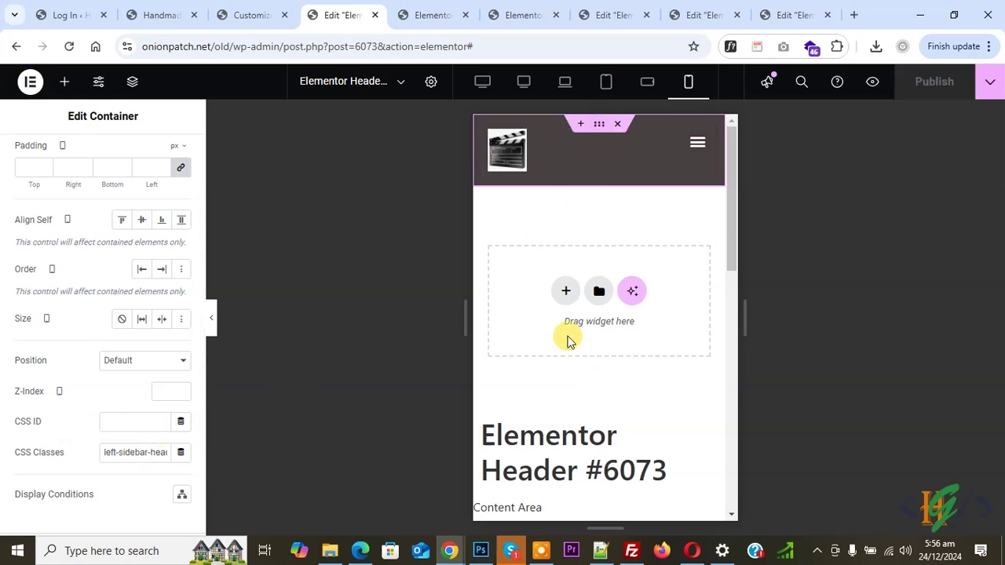
pyautogui.click(431, 15)
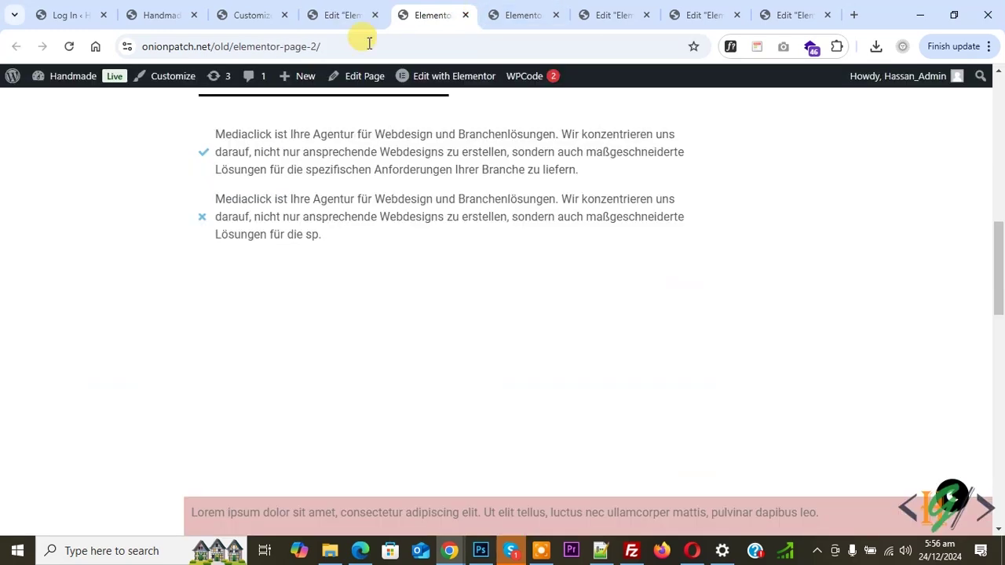
# Reload the front-end page to check the header, then go to the Additional CSS editor.
pyautogui.click(69, 46)
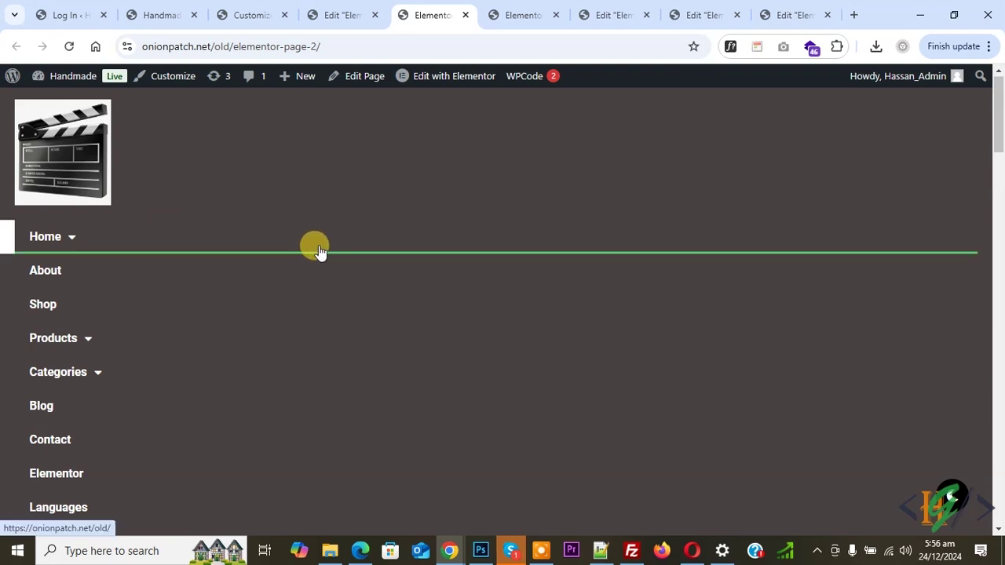
pyautogui.click(267, 15)
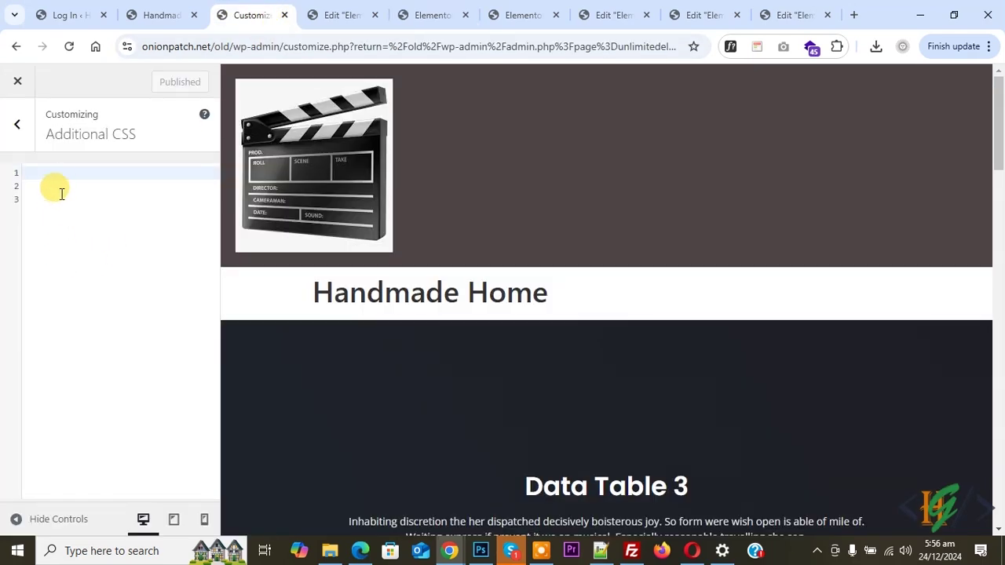
# Paste the fixed 250px .left-sidebar-header CSS rules into Additional CSS and zoom in.
pyautogui.click(68, 165)
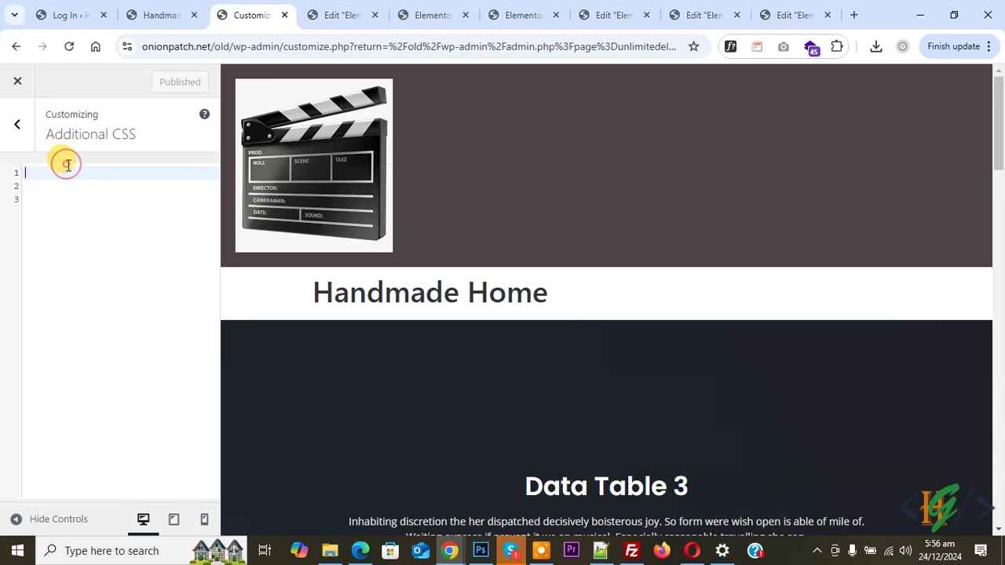
pyautogui.hotkey('ctrl', 'v')
pyautogui.moveTo(39, 493); pyautogui.dragTo(3, 157)
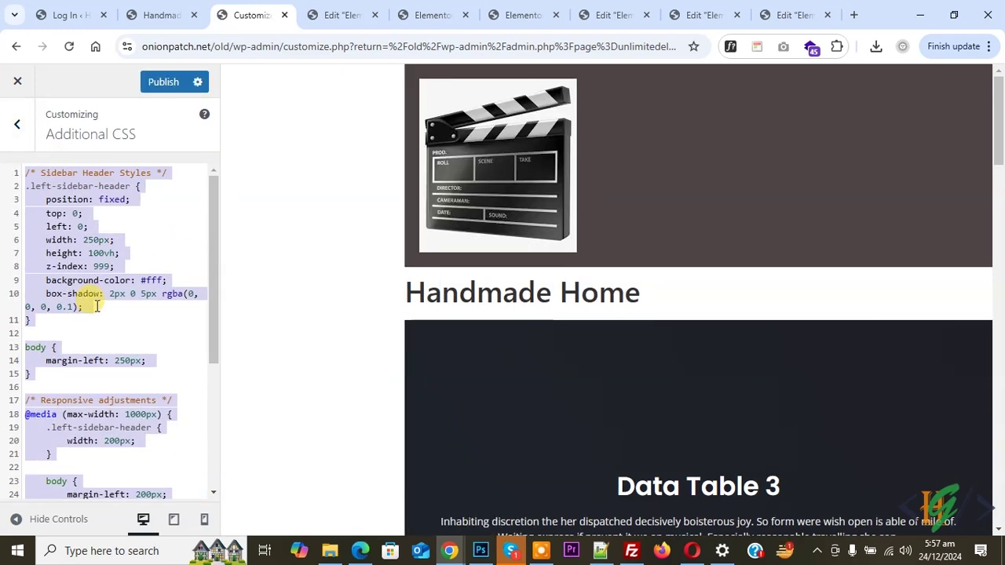
pyautogui.click(69, 255)
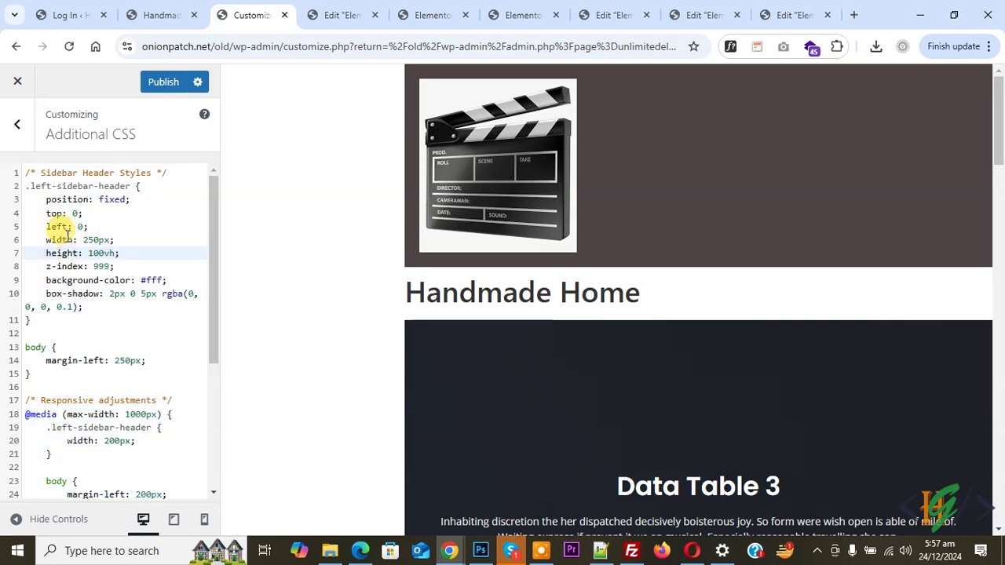
pyautogui.hotkey('ctrl', '+')
pyautogui.hotkey('ctrl', '+')
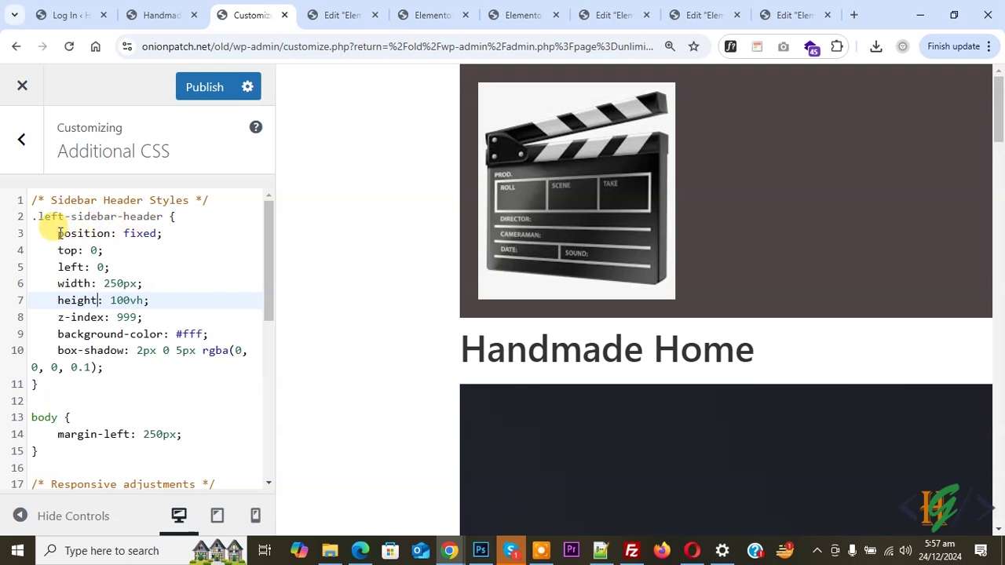
pyautogui.moveTo(56, 232); pyautogui.dragTo(162, 233)
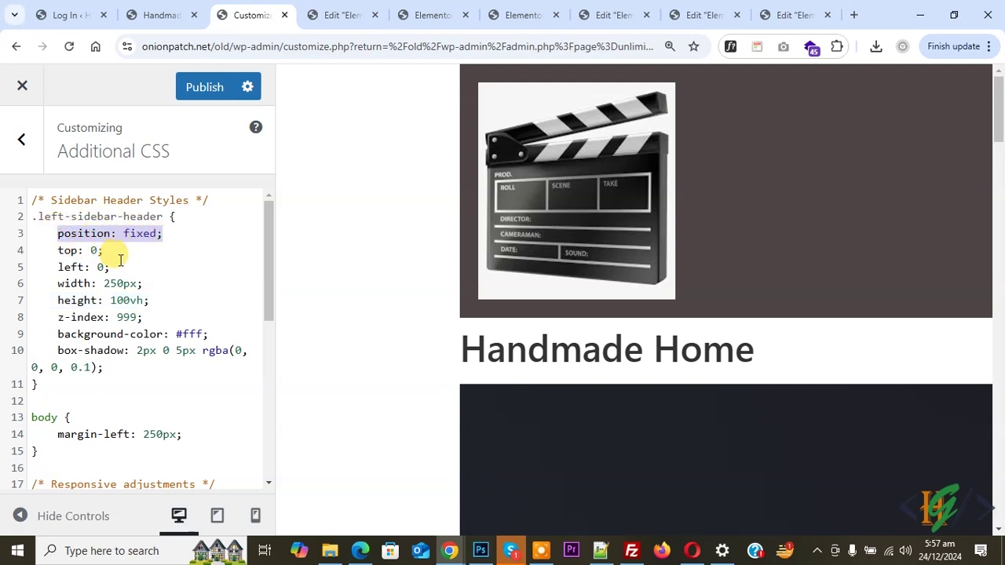
pyautogui.moveTo(58, 284); pyautogui.dragTo(150, 287)
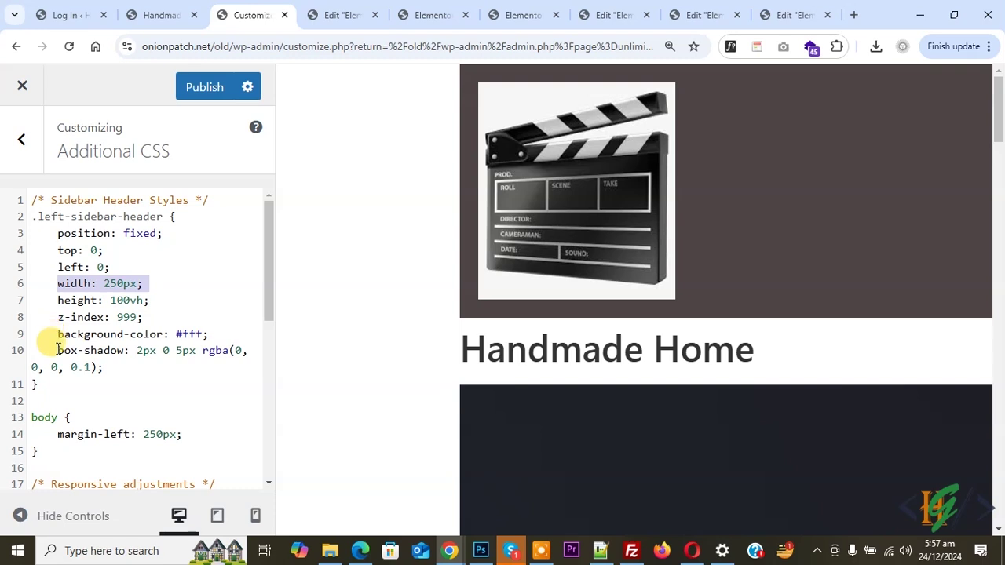
pyautogui.scroll(-2, 60, 346)
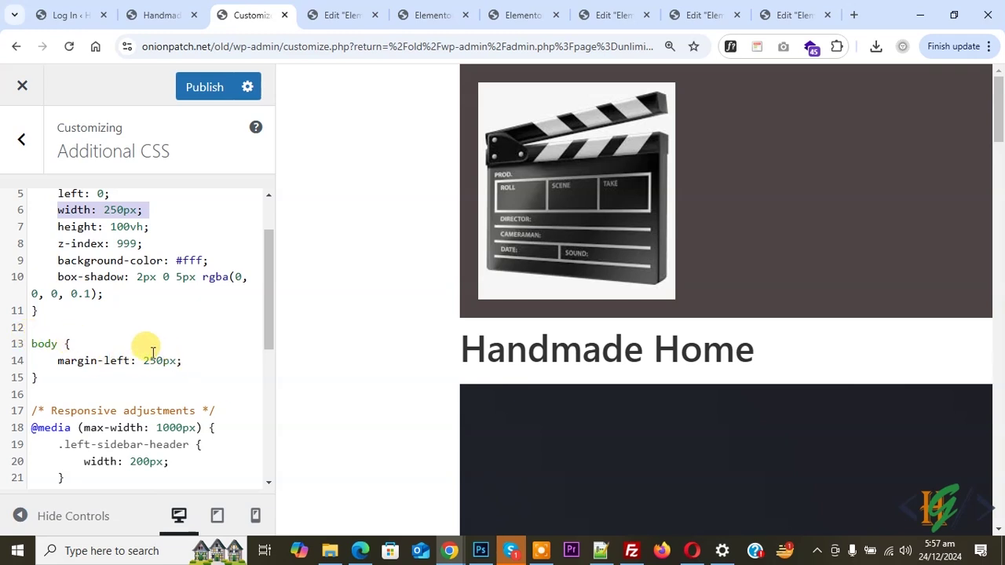
pyautogui.scroll(2, 149, 346)
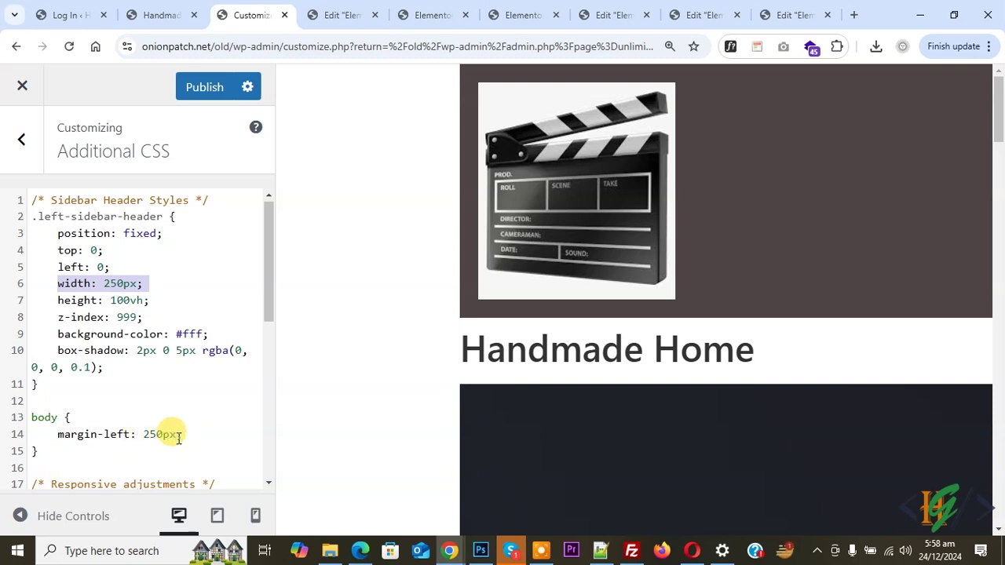
pyautogui.moveTo(191, 438); pyautogui.dragTo(156, 435)
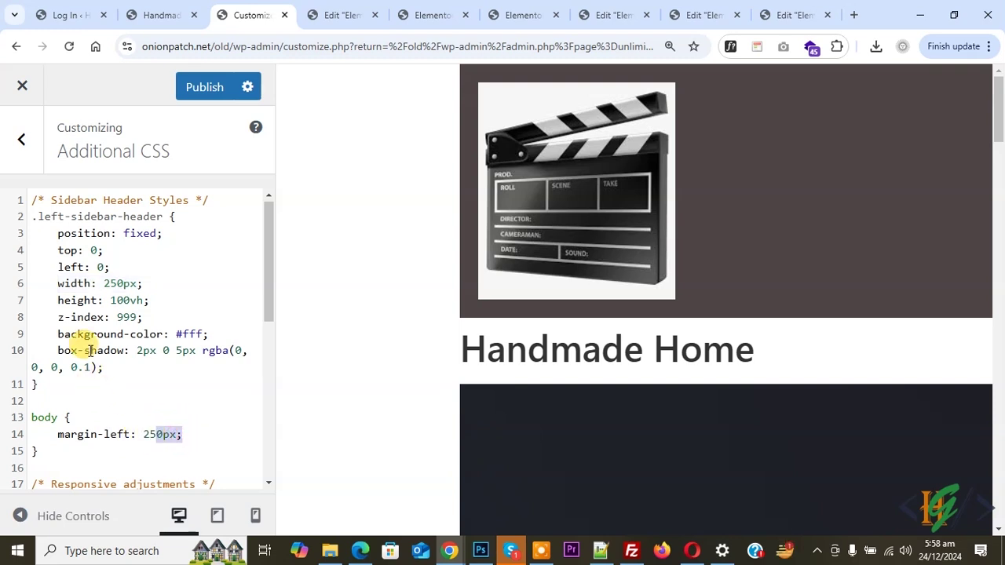
# Review the 1000px and 767px media queries, including margin-left: 200px and height: auto.
pyautogui.scroll(-2, 89, 314)
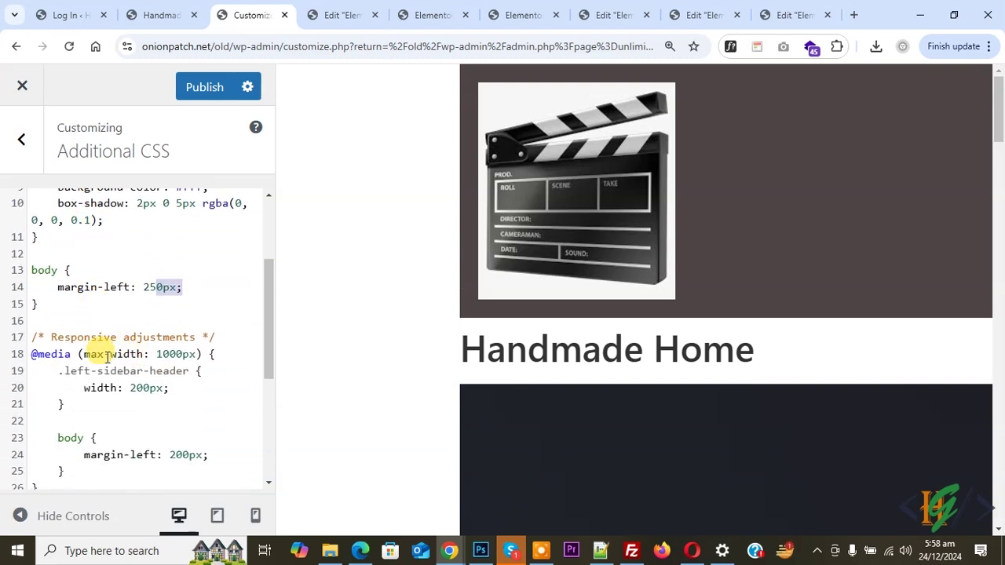
pyautogui.moveTo(66, 471); pyautogui.dragTo(39, 386)
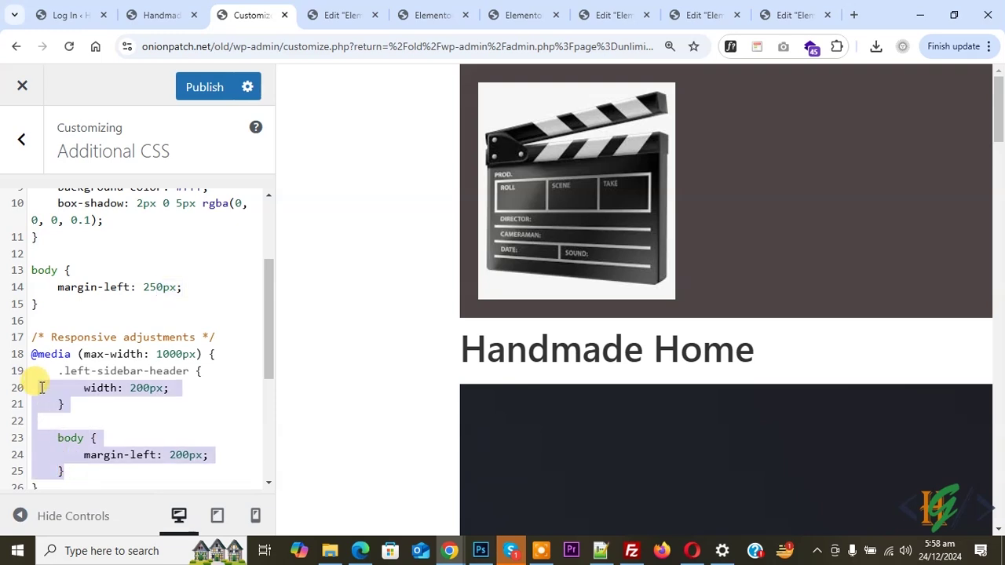
pyautogui.scroll(-1, 156, 357)
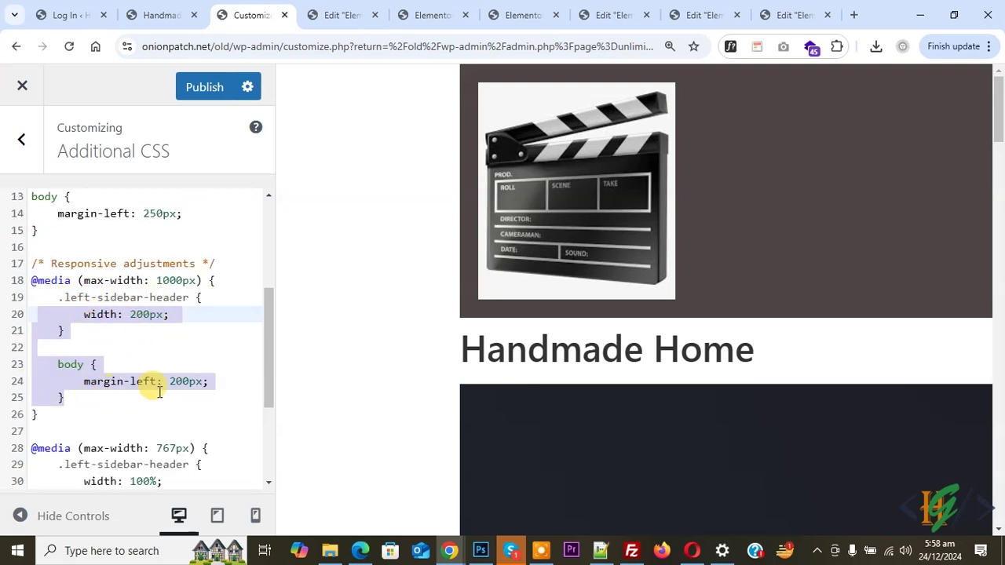
pyautogui.scroll(-1, 139, 370)
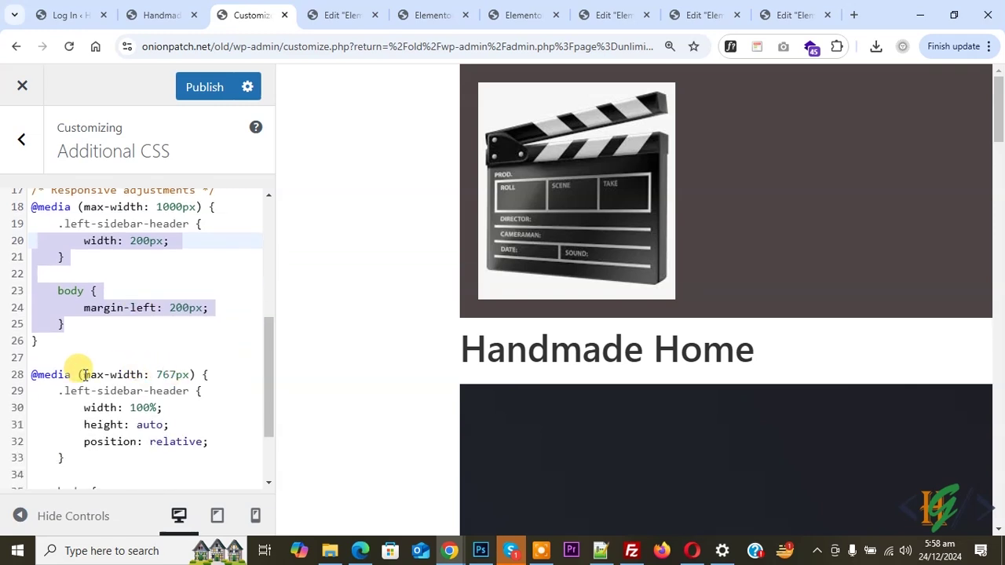
pyautogui.scroll(-1, 169, 369)
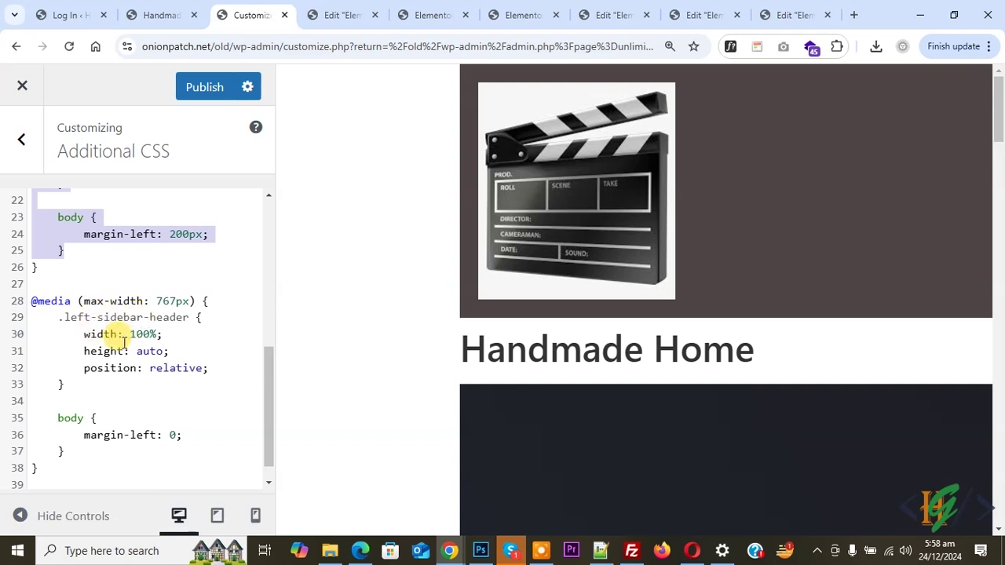
pyautogui.moveTo(79, 354); pyautogui.dragTo(170, 355)
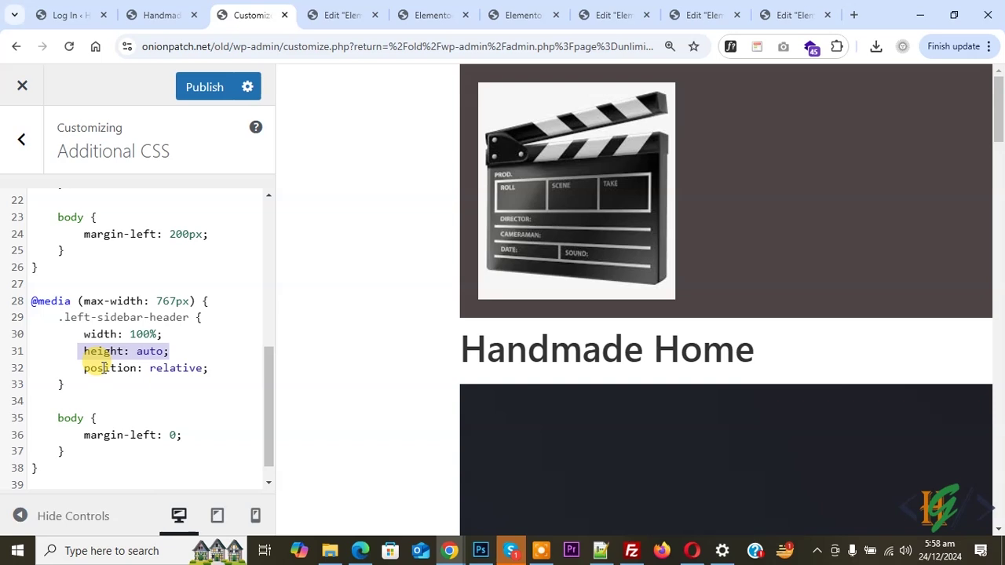
pyautogui.scroll(-1, 78, 381)
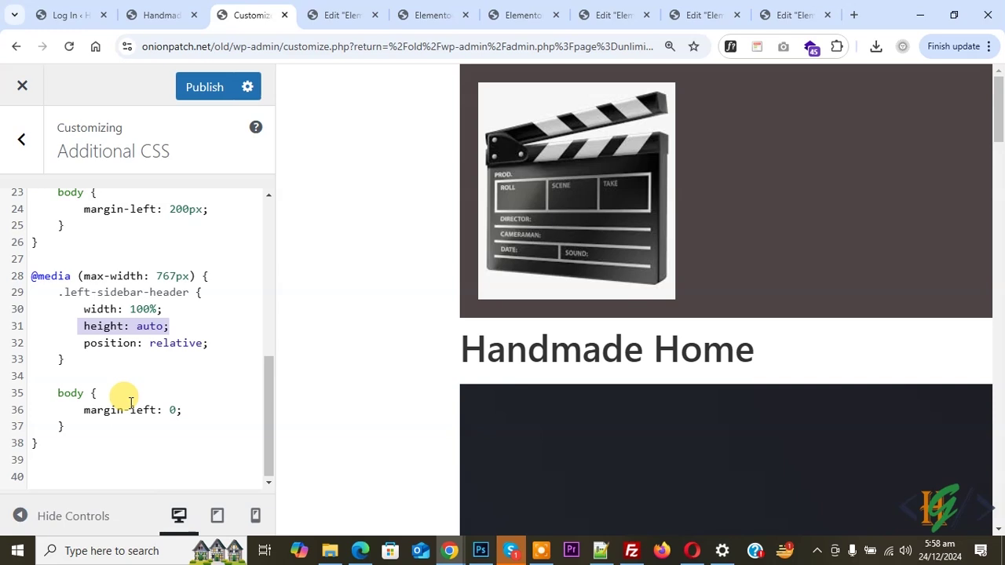
# Publish the Additional CSS, reset the zoom, and return to the live elementor-page-2 page.
pyautogui.click(197, 89)
pyautogui.hotkey('ctrl', '0')
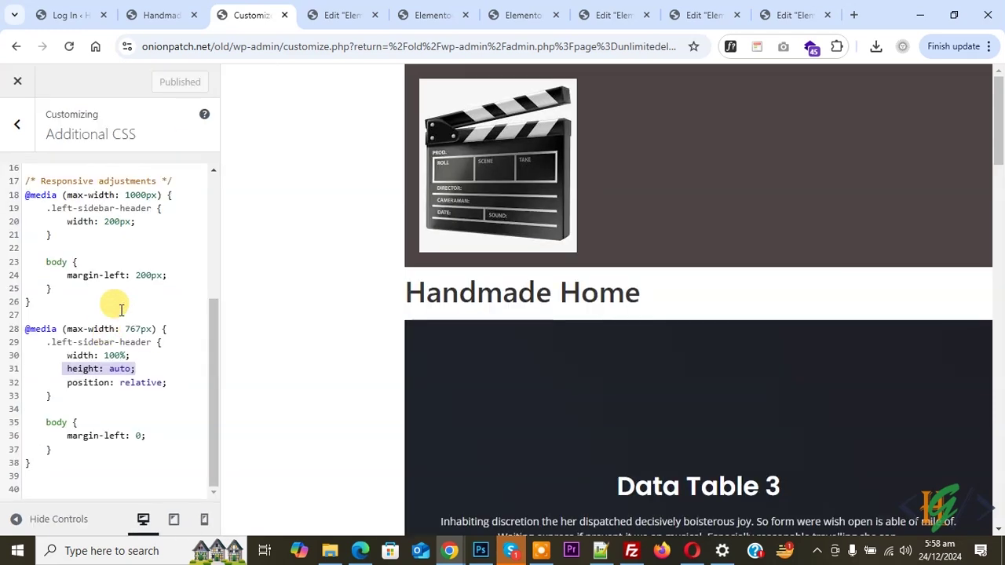
pyautogui.click(426, 14)
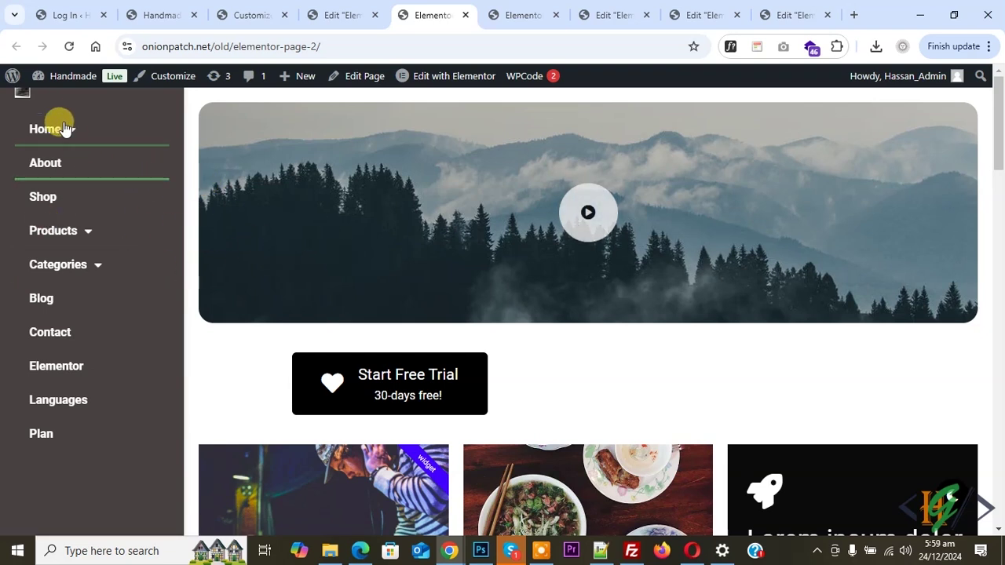
# Widen the clapperboard logo to 24% at desktop width in the Elementor header editor.
pyautogui.click(361, 6)
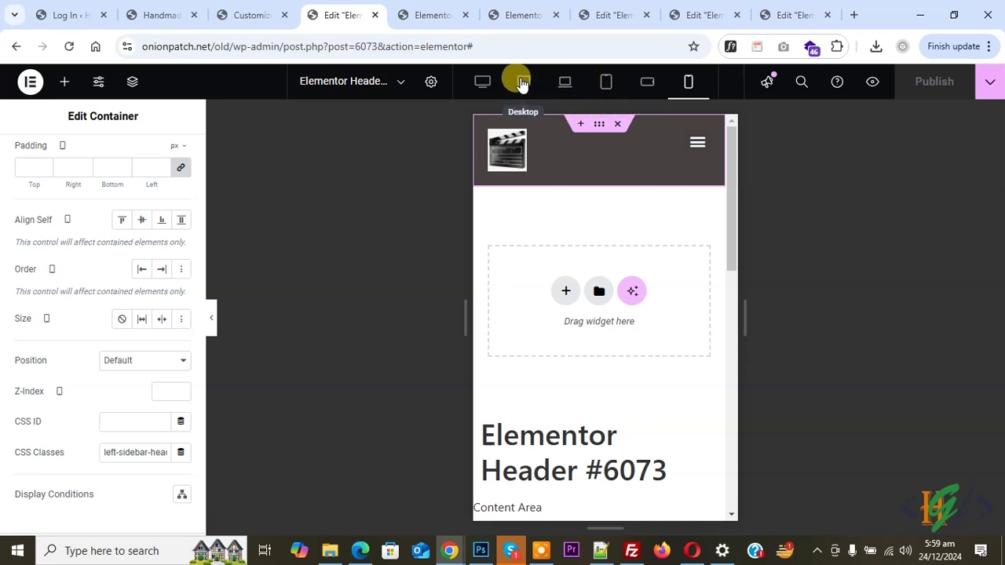
pyautogui.click(522, 81)
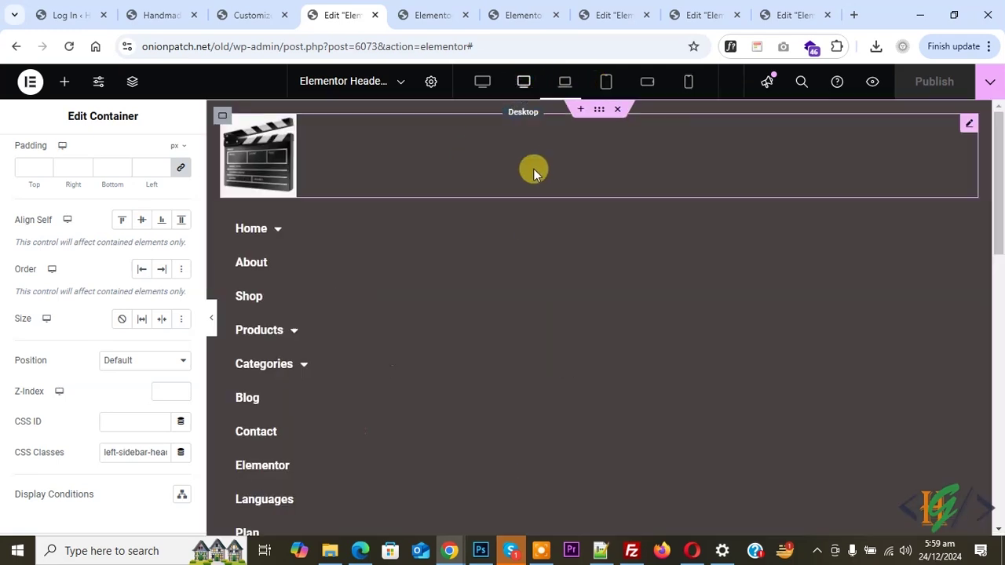
pyautogui.click(272, 165)
pyautogui.moveTo(21, 287); pyautogui.dragTo(44, 289)
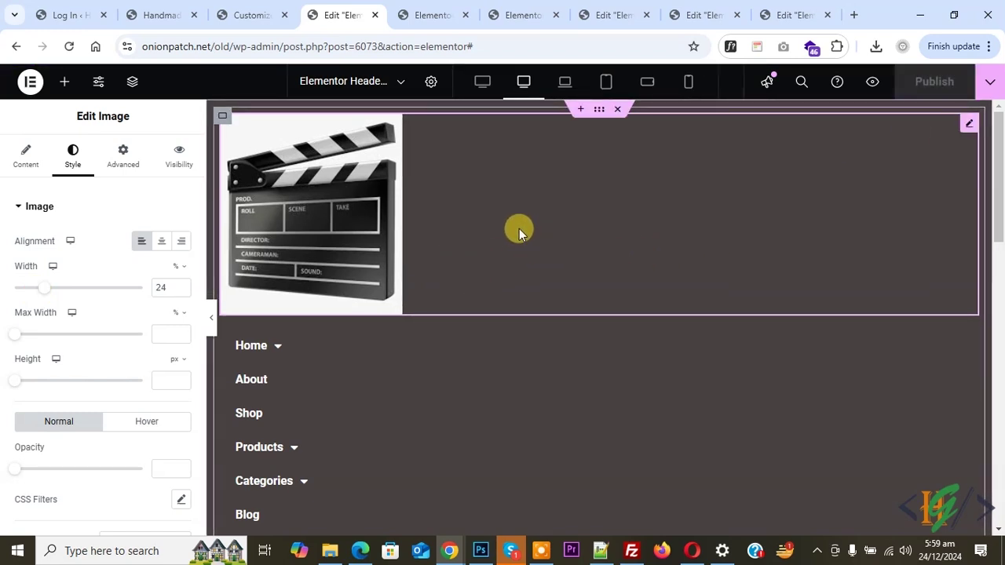
pyautogui.click(452, 16)
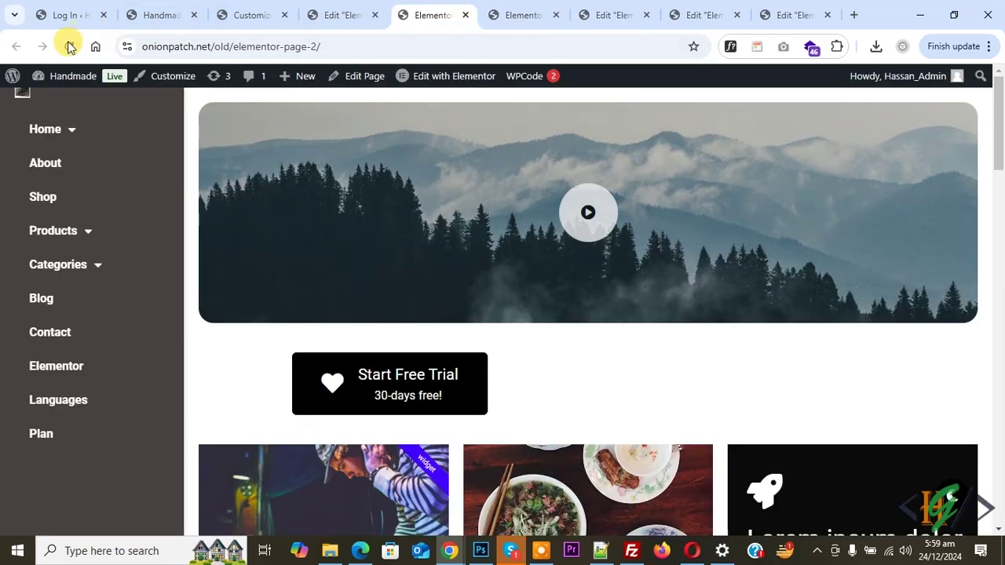
# Reload the live page and scroll to confirm the dark left sidebar stays fixed.
pyautogui.click(45, 165)
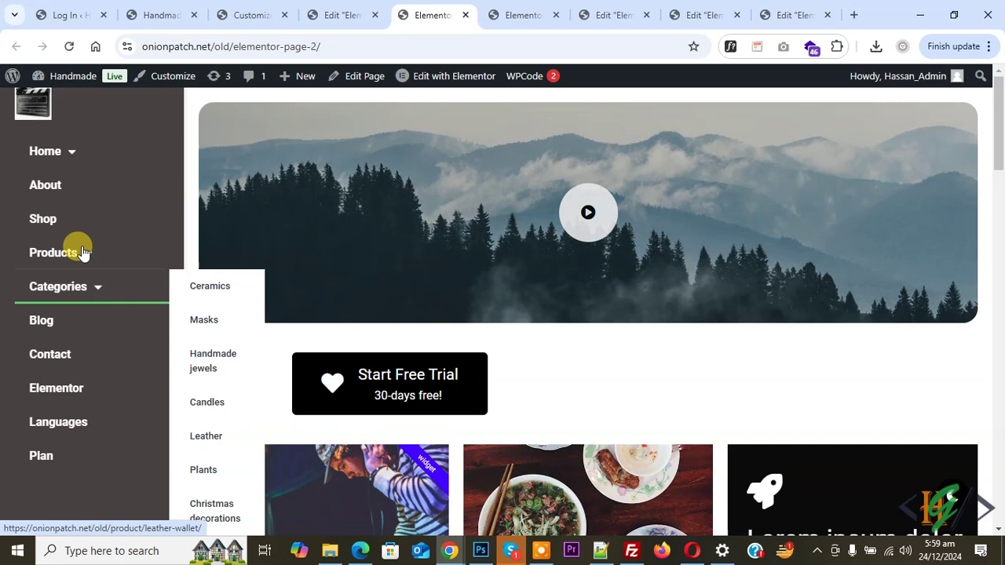
pyautogui.scroll(-7, 463, 245)
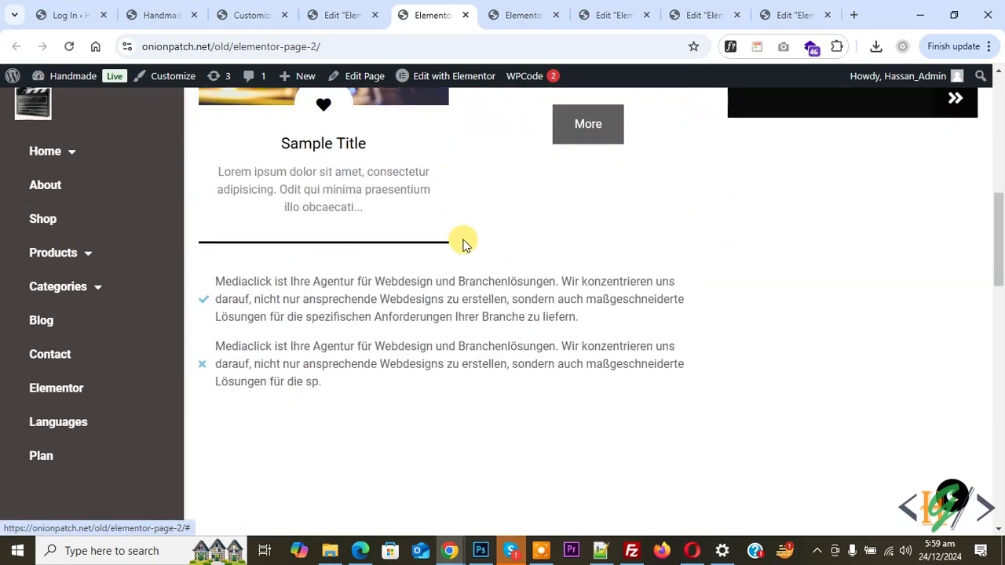
pyautogui.scroll(-3, 459, 242)
pyautogui.scroll(-3, 454, 239)
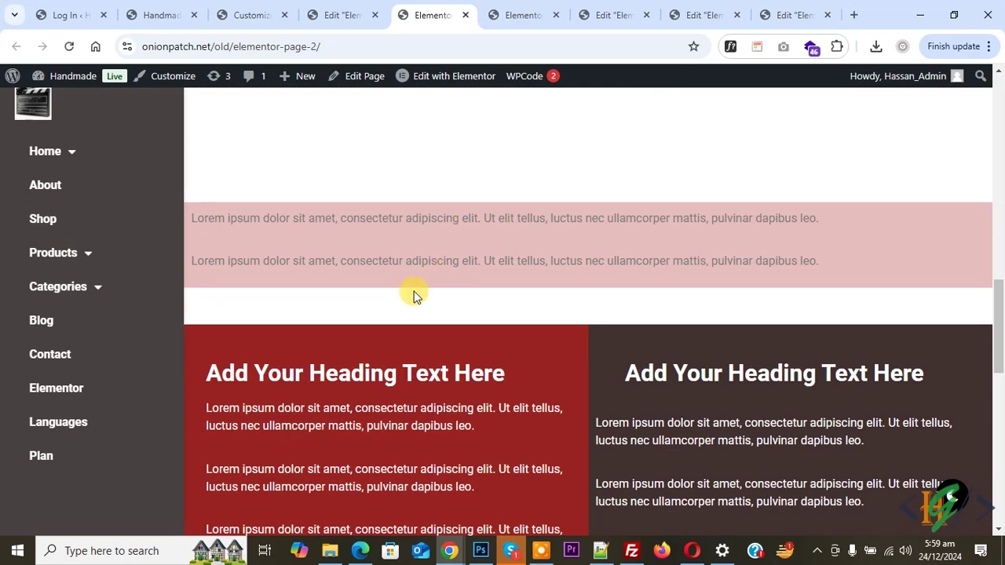
pyautogui.moveTo(290, 358); pyautogui.dragTo(798, 401)
pyautogui.scroll(-2, 667, 424)
pyautogui.scroll(-8, 560, 393)
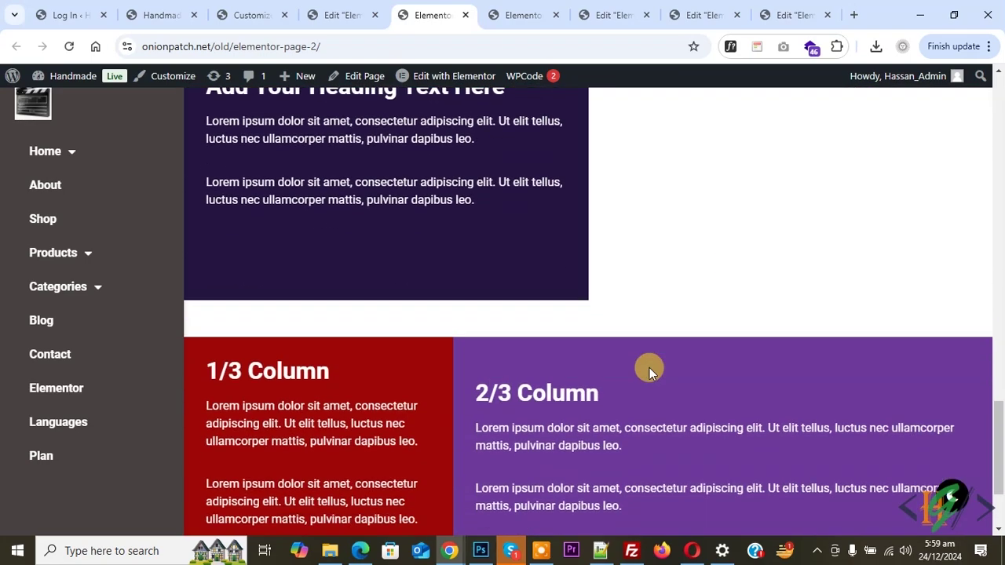
pyautogui.scroll(5, 649, 367)
pyautogui.scroll(-10, 647, 371)
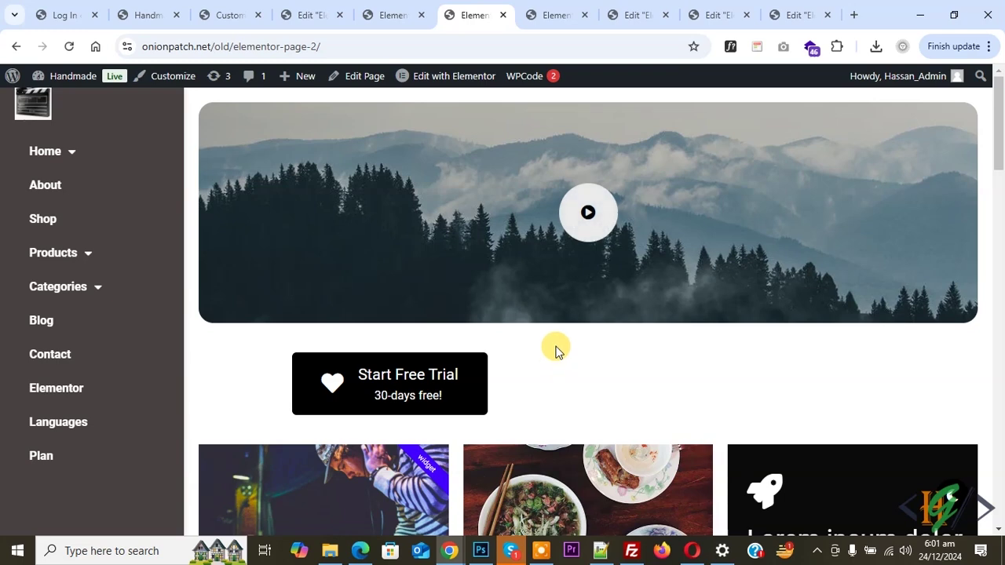
pyautogui.rightClick(555, 349)
# Test the page in Mobile simulator, opening and closing the hamburger menu, then return to desktop.
pyautogui.scroll(-1, 644, 327)
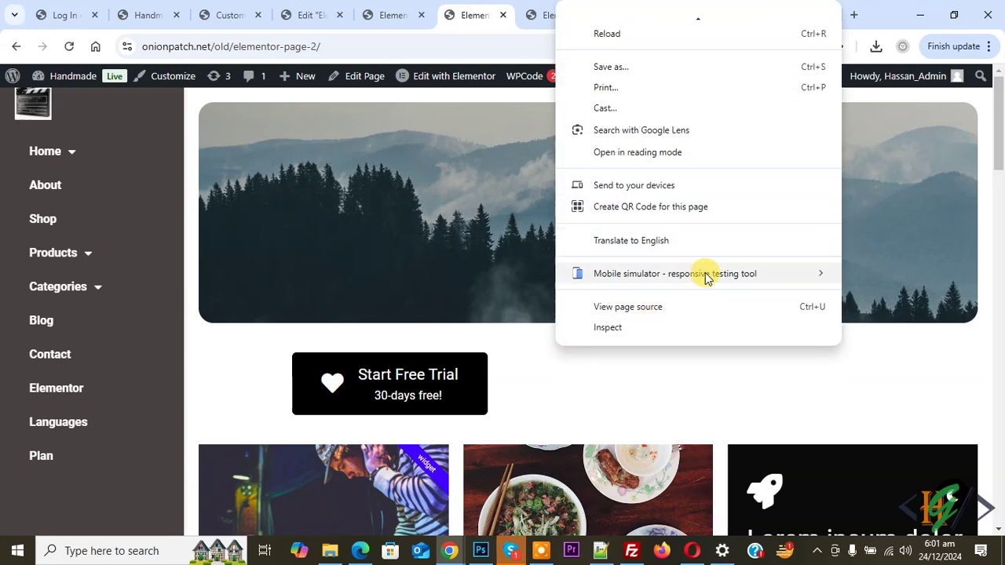
pyautogui.moveTo(707, 274)
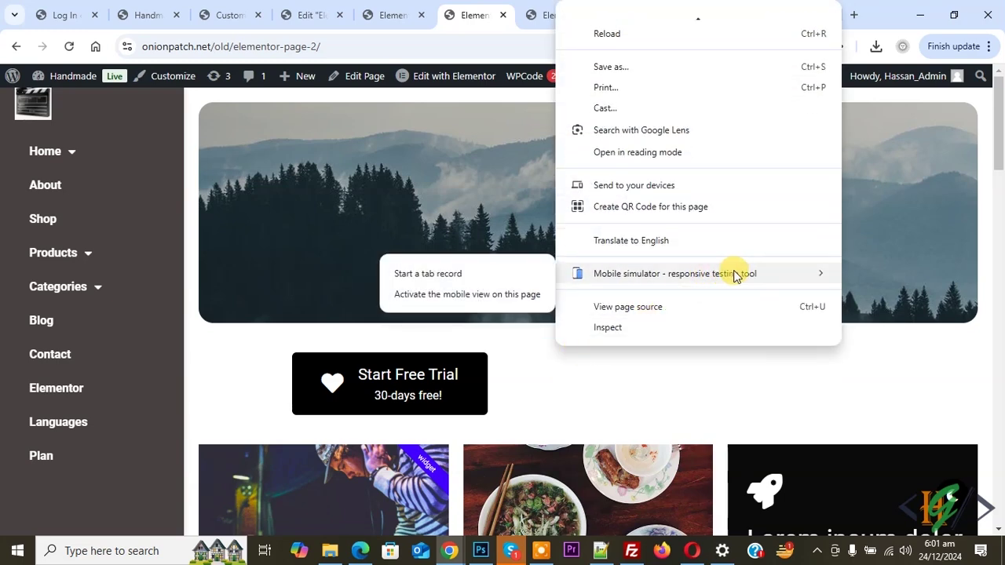
pyautogui.click(430, 295)
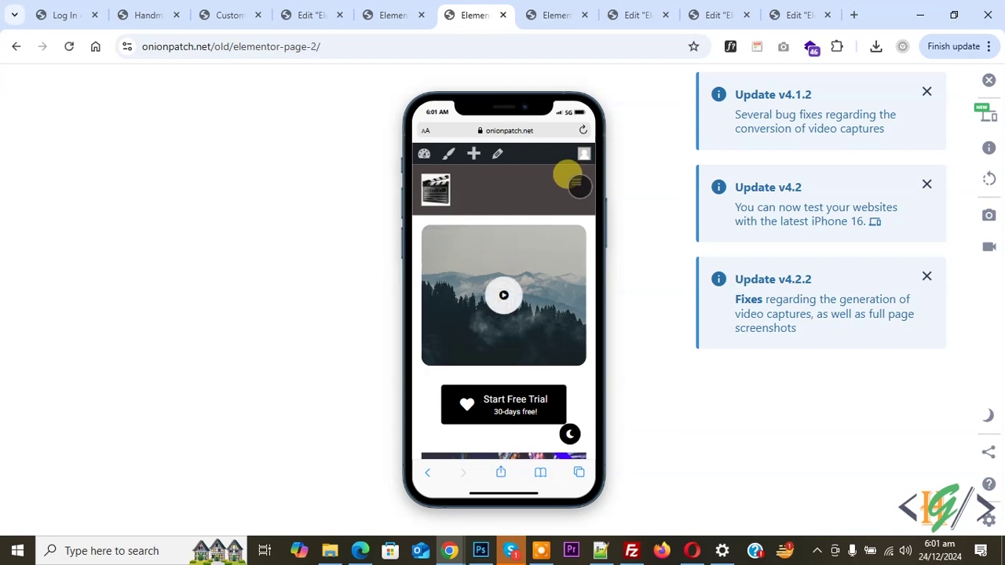
pyautogui.click(579, 185)
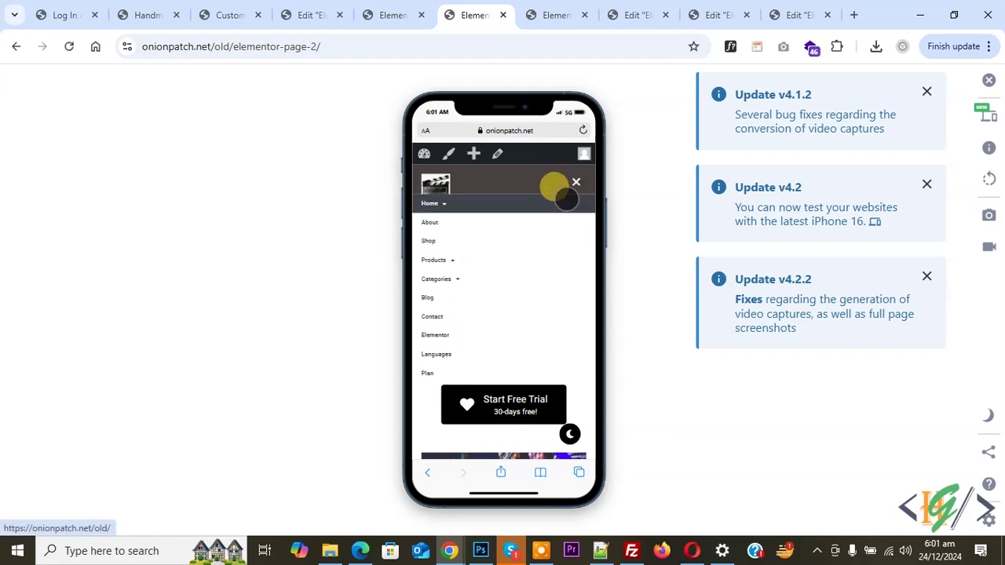
pyautogui.click(576, 182)
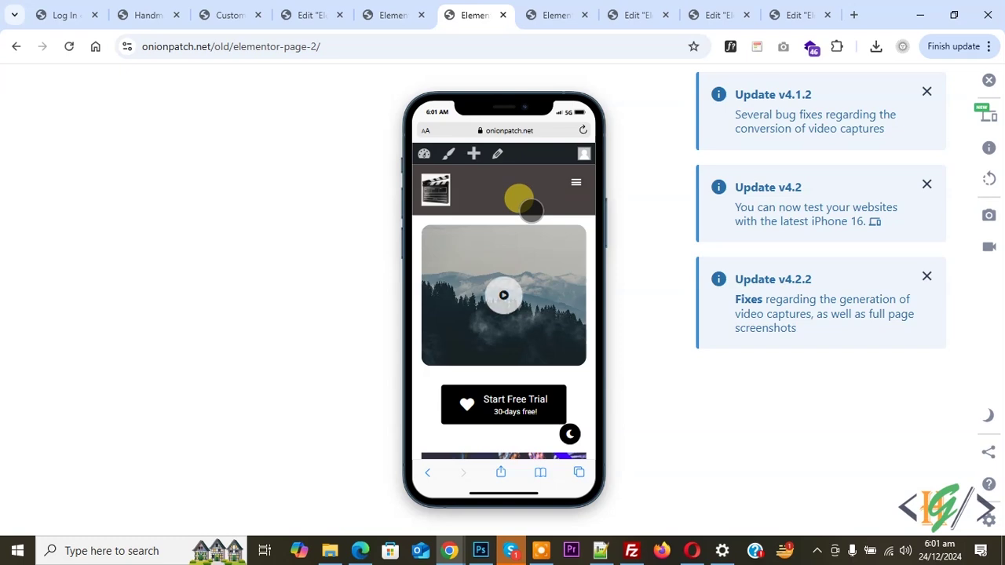
pyautogui.click(385, 13)
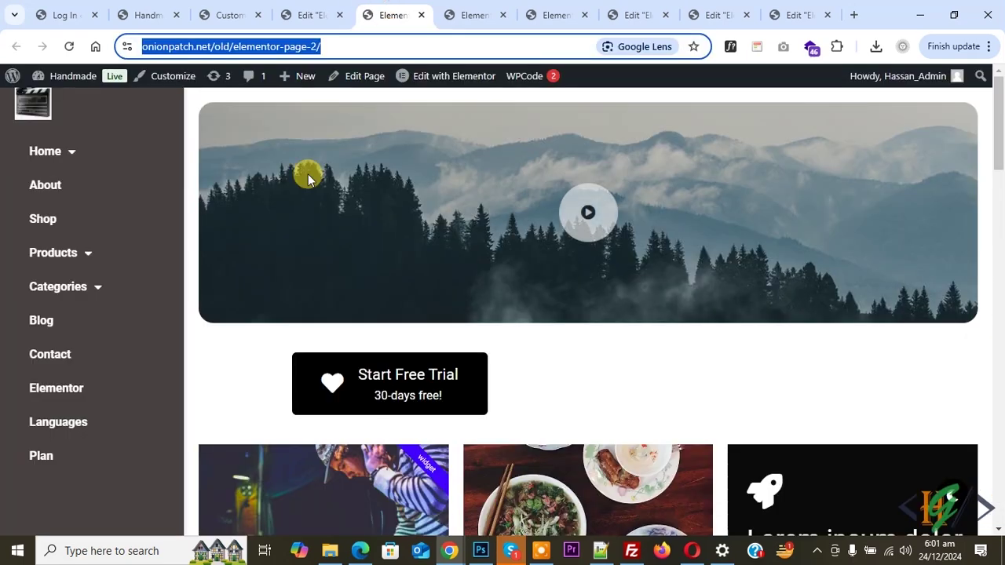
# Reload the desktop page, then return to the Customizer's Additional CSS with the 1000px and 767px sidebar rules.
pyautogui.click(69, 46)
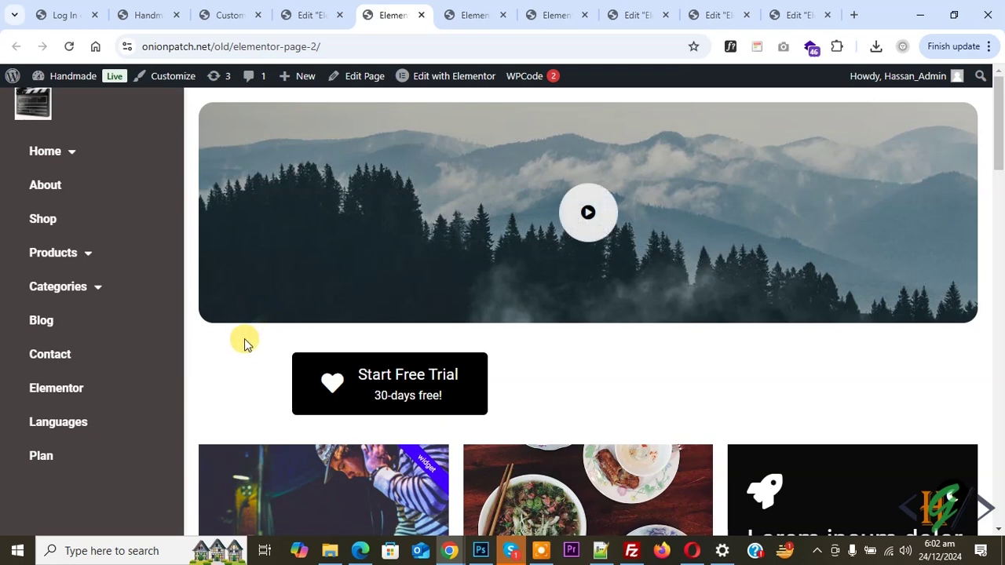
pyautogui.click(230, 14)
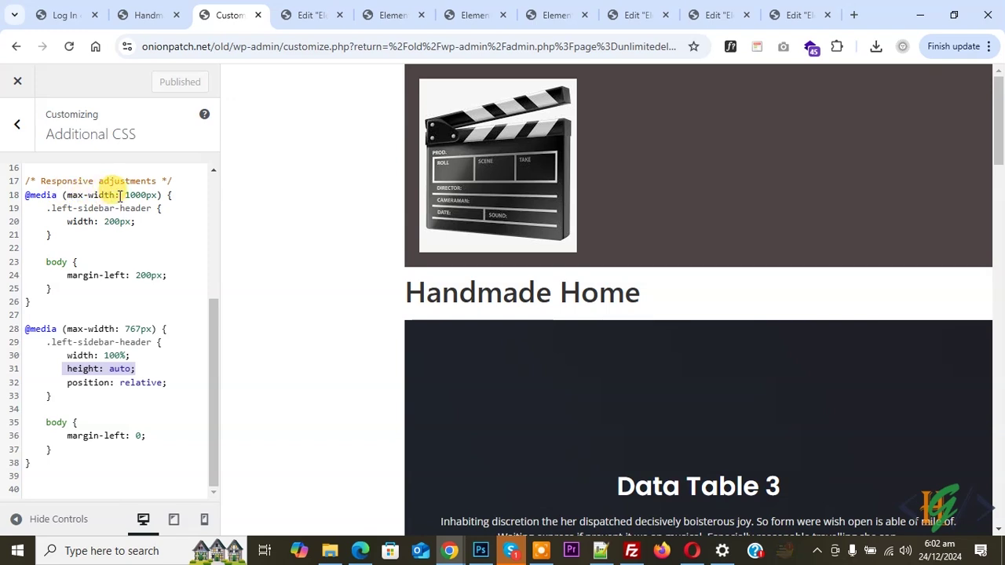
pyautogui.moveTo(52, 289); pyautogui.dragTo(26, 206)
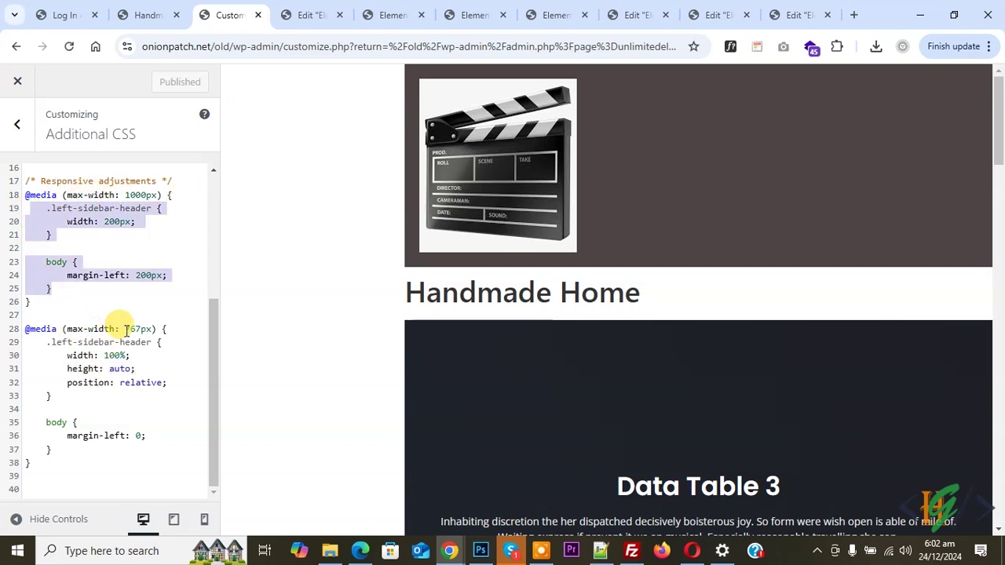
pyautogui.moveTo(43, 342); pyautogui.dragTo(96, 447)
pyautogui.scroll(5, 96, 448)
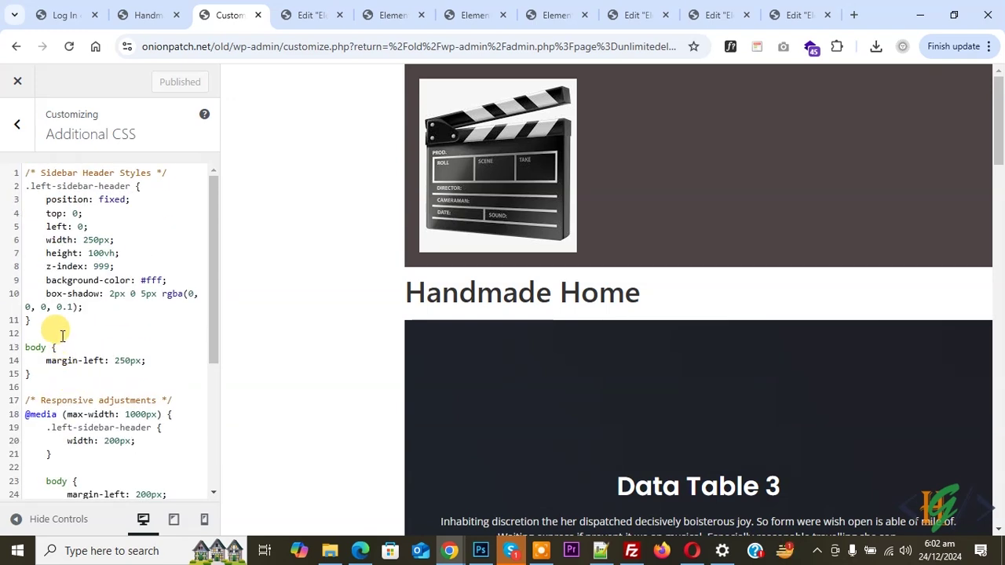
pyautogui.moveTo(37, 367); pyautogui.dragTo(3, 192)
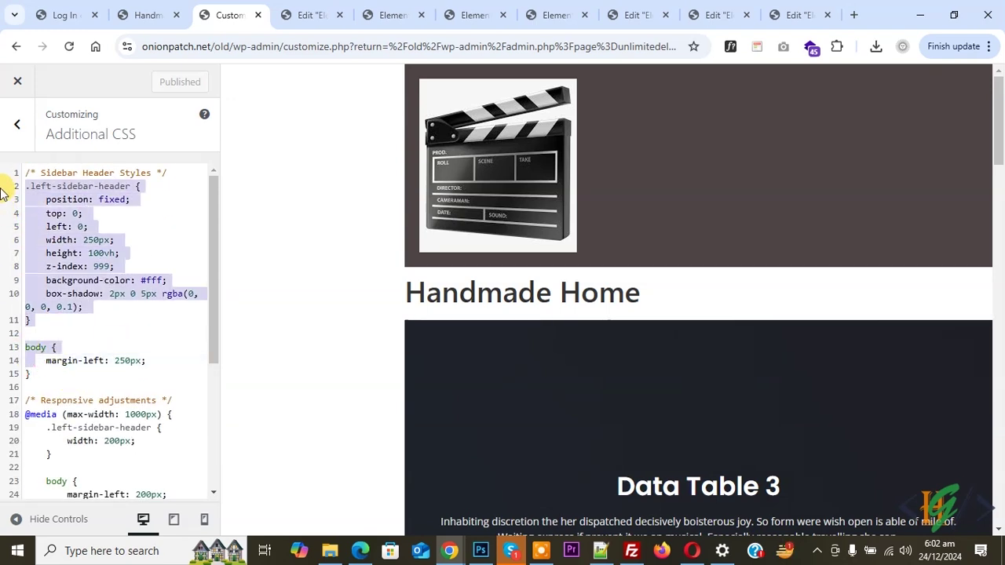